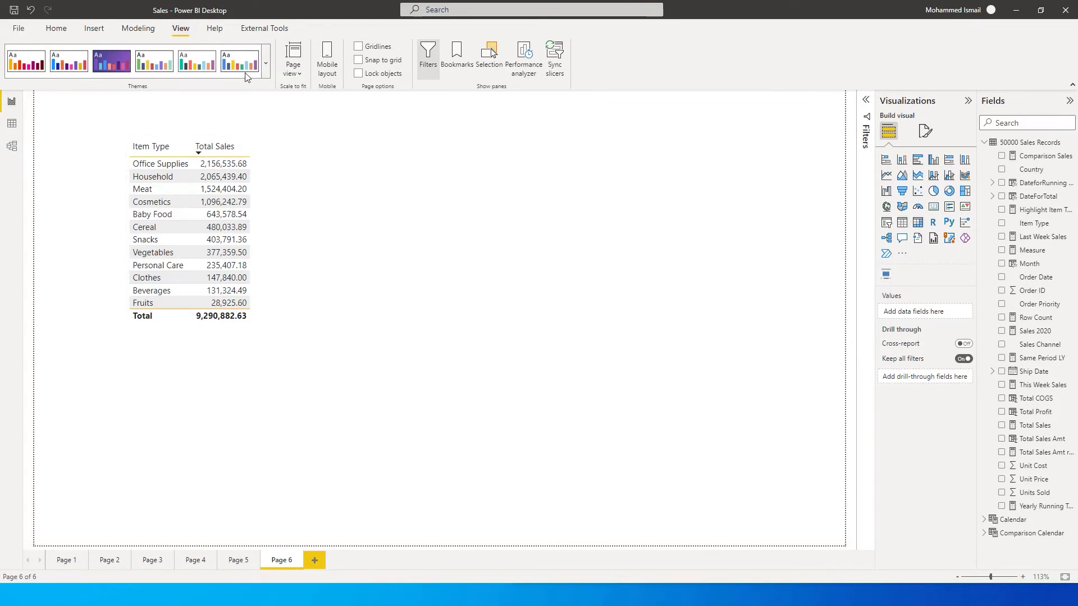
Save the current report theme over the existing MITutorials Custom Theme.json in the Theme folder, confirming the replacement
{"action": "left_click", "coordinate": [266, 67]}
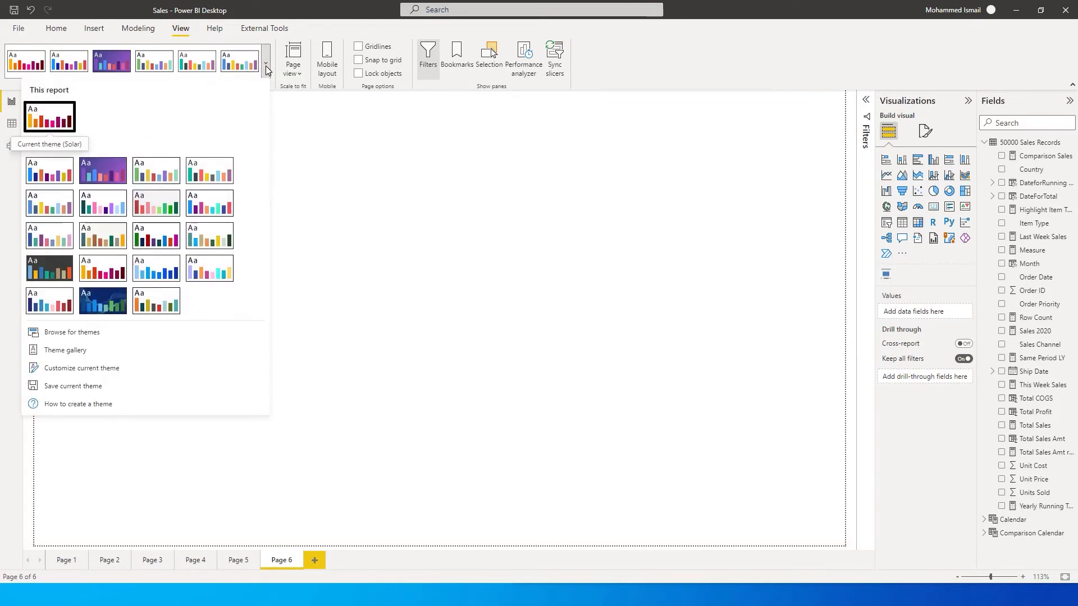
{"action": "left_click", "coordinate": [67, 387]}
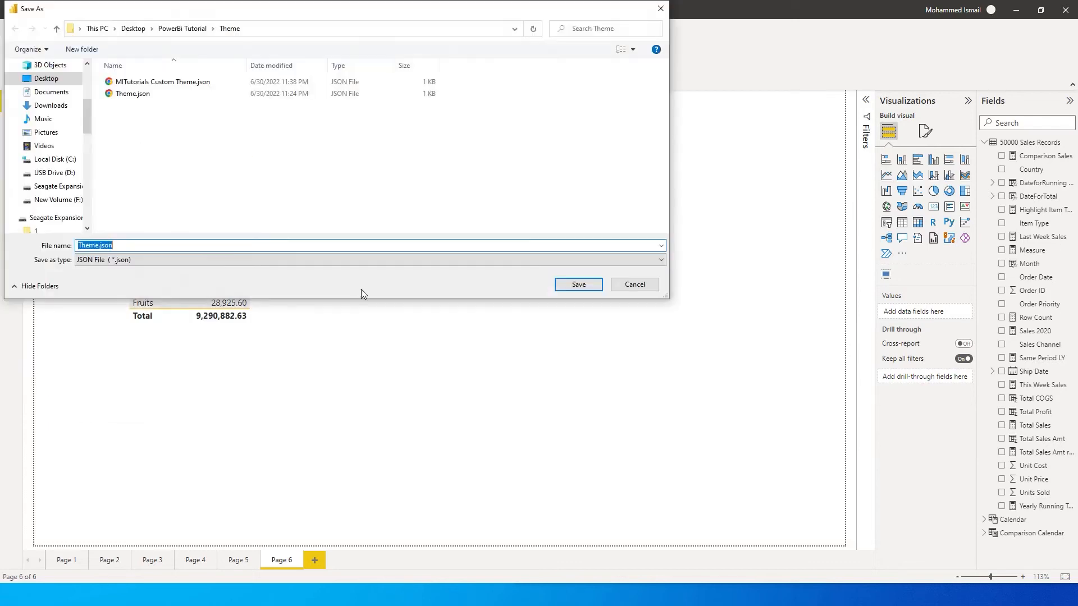
{"action": "left_click", "coordinate": [148, 83]}
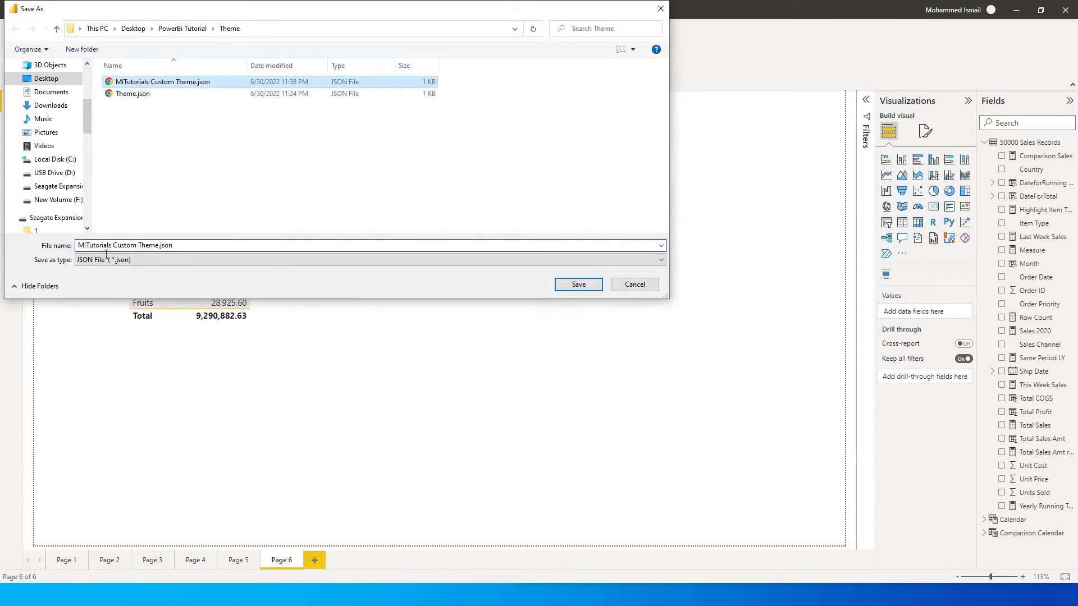
{"action": "left_click", "coordinate": [579, 287]}
{"action": "left_click", "coordinate": [617, 298]}
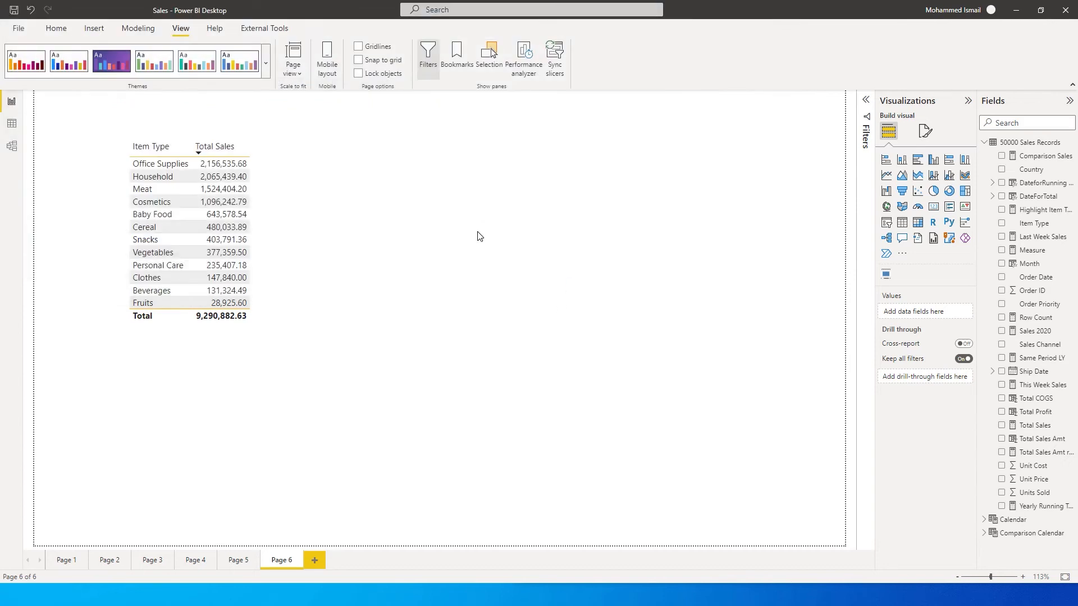
Switch to the Theme folder in File Explorer and open MITutorials Custom Theme.json in Notepad
{"action": "key", "text": "alt+Tab"}
{"action": "key", "text": "alt+Tab"}
{"action": "key", "text": "alt+Tab"}
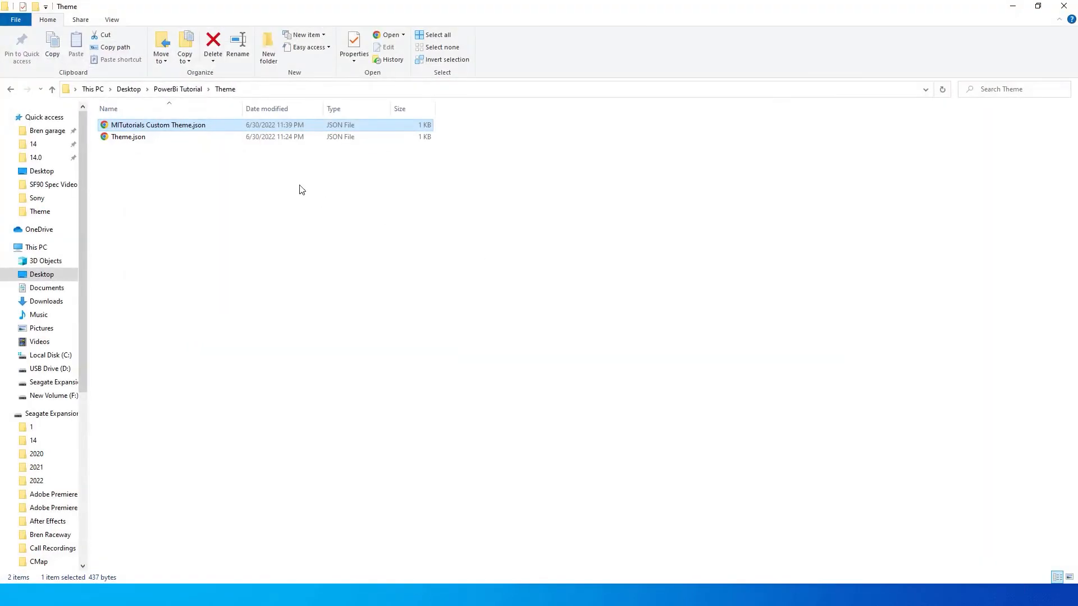
{"action": "right_click", "coordinate": [167, 127]}
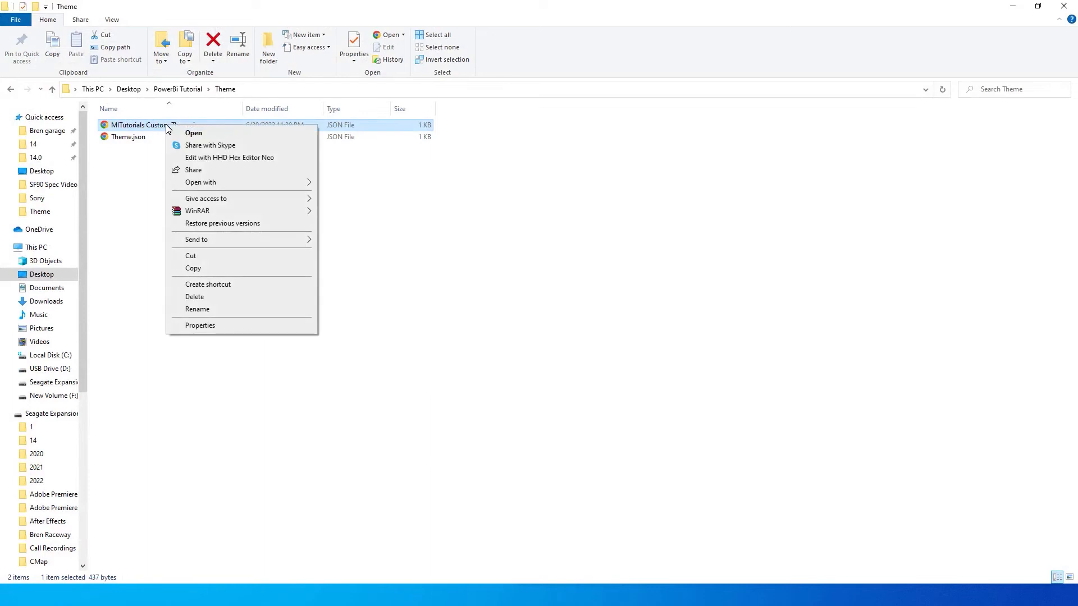
{"action": "mouse_move", "coordinate": [212, 182]}
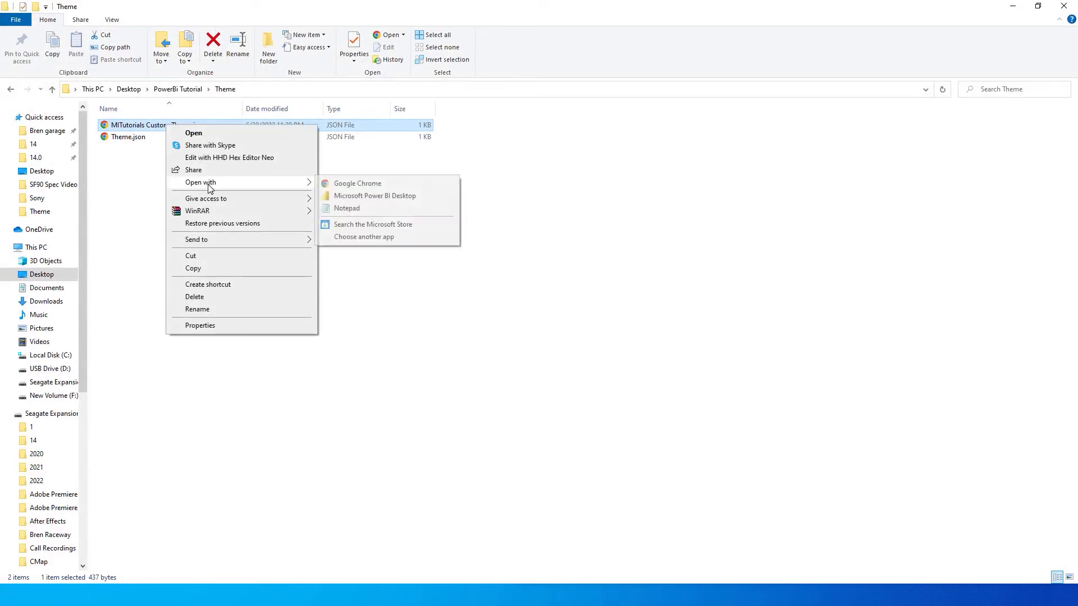
{"action": "left_click", "coordinate": [350, 208]}
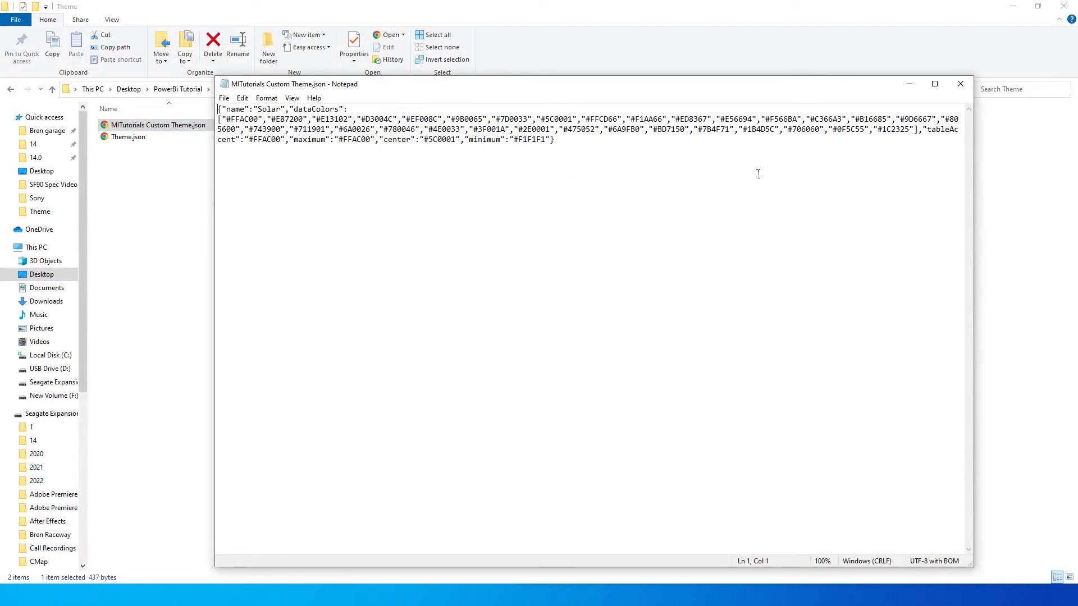
Insert blank lines between the dataColors list and the tableAccent entry in the theme file
{"action": "left_click", "coordinate": [713, 142]}
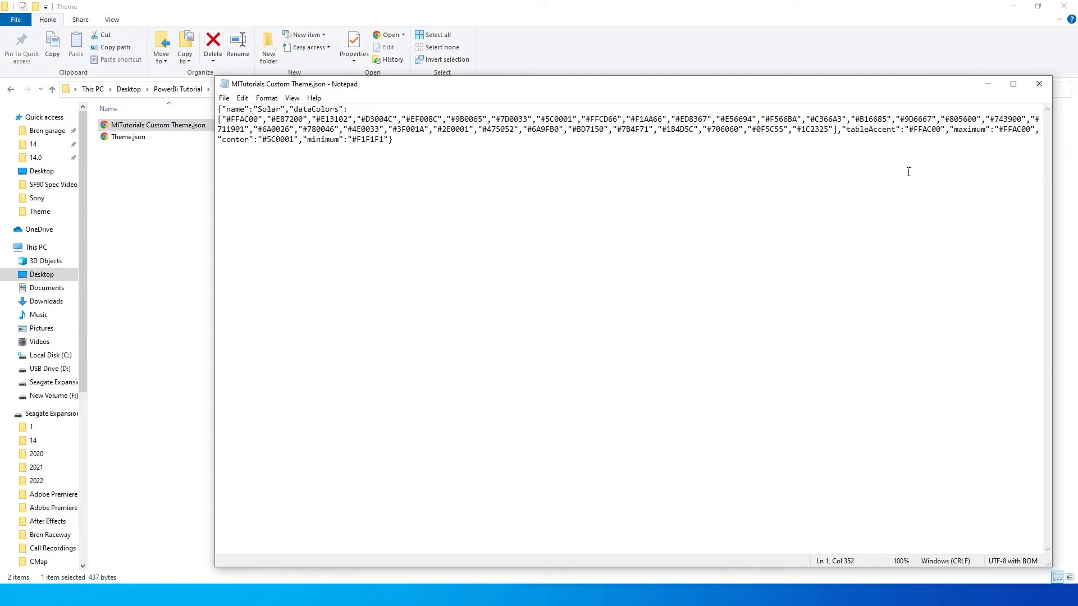
{"action": "key", "text": "Return"}
{"action": "key", "text": "Return"}
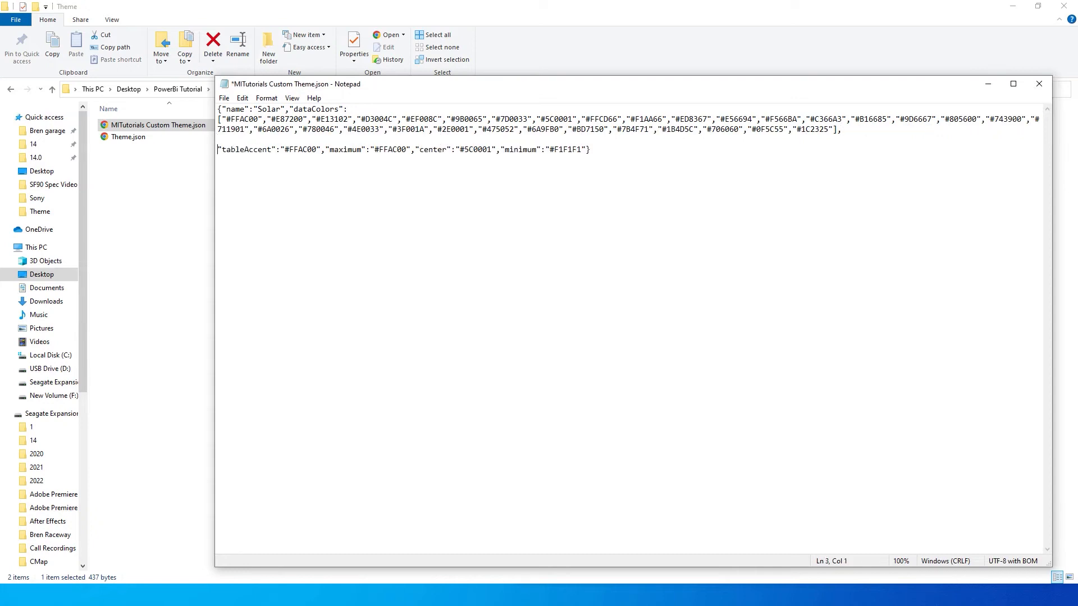
{"action": "key", "text": "Return"}
{"action": "key", "text": "Return"}
{"action": "key", "text": "Return"}
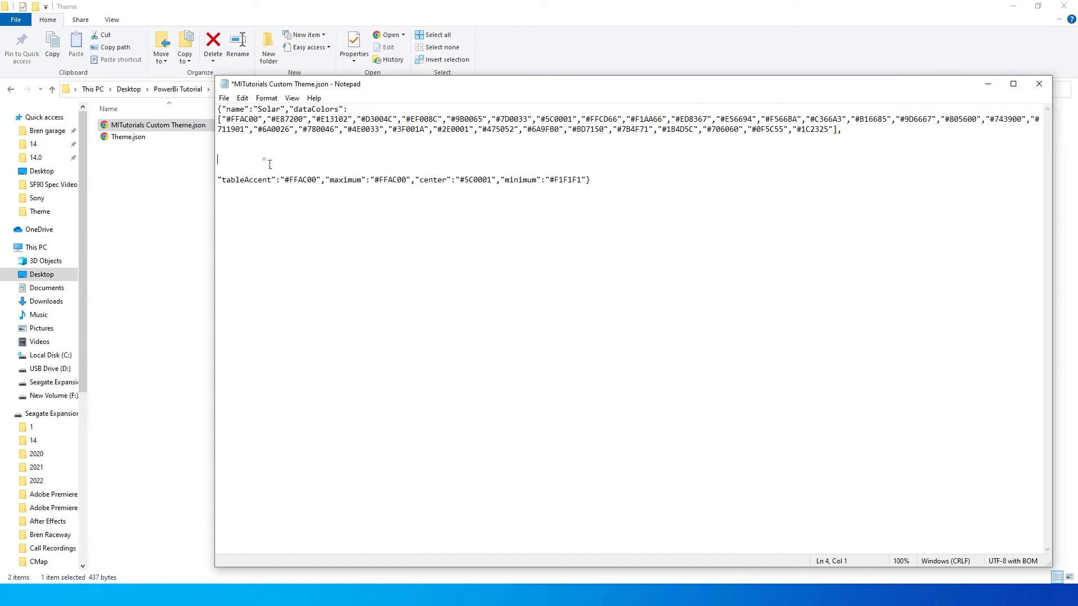
Copy the whole icons block from the untitled Notepad file and paste it above tableAccent in the theme file
{"action": "key", "text": "alt+Tab"}
{"action": "key", "text": "Tab"}
{"action": "key", "text": "Tab"}
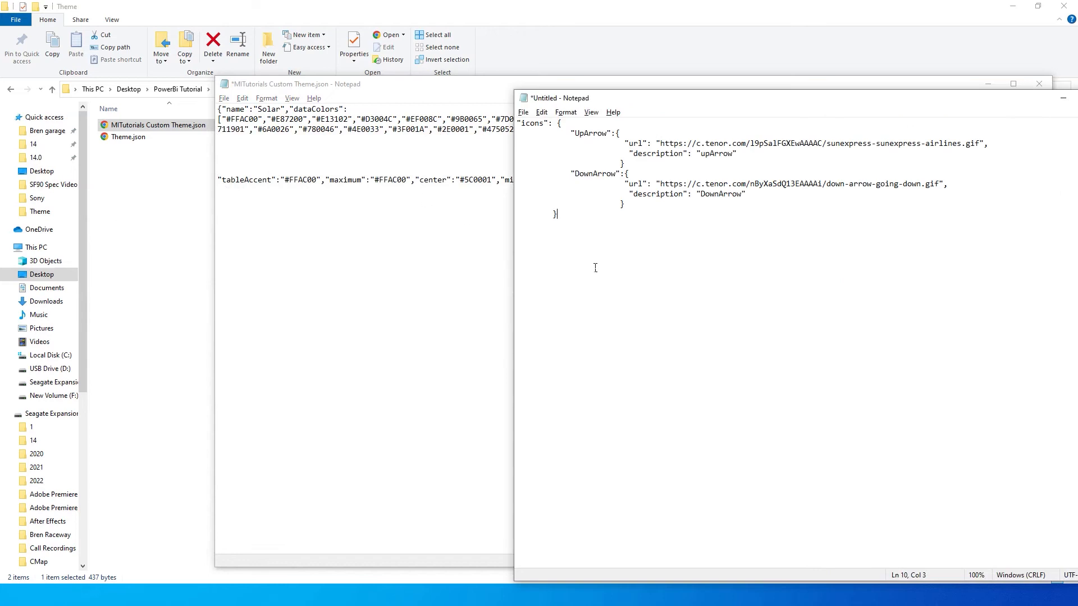
{"action": "key", "text": "ctrl+a"}
{"action": "key", "text": "ctrl+c"}
{"action": "key", "text": "alt+Tab"}
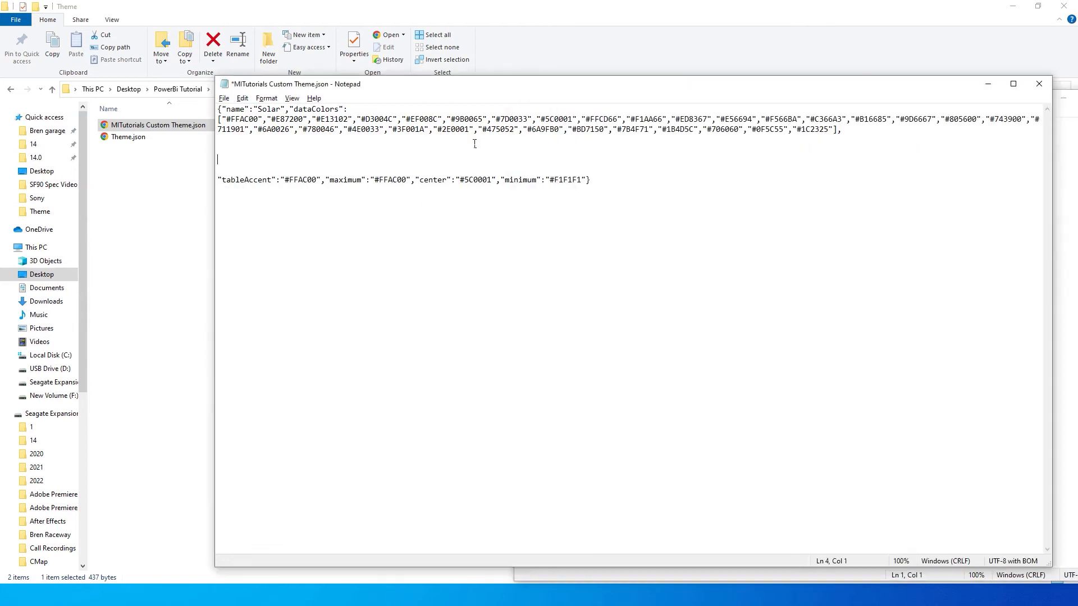
{"action": "key", "text": "ctrl+v"}
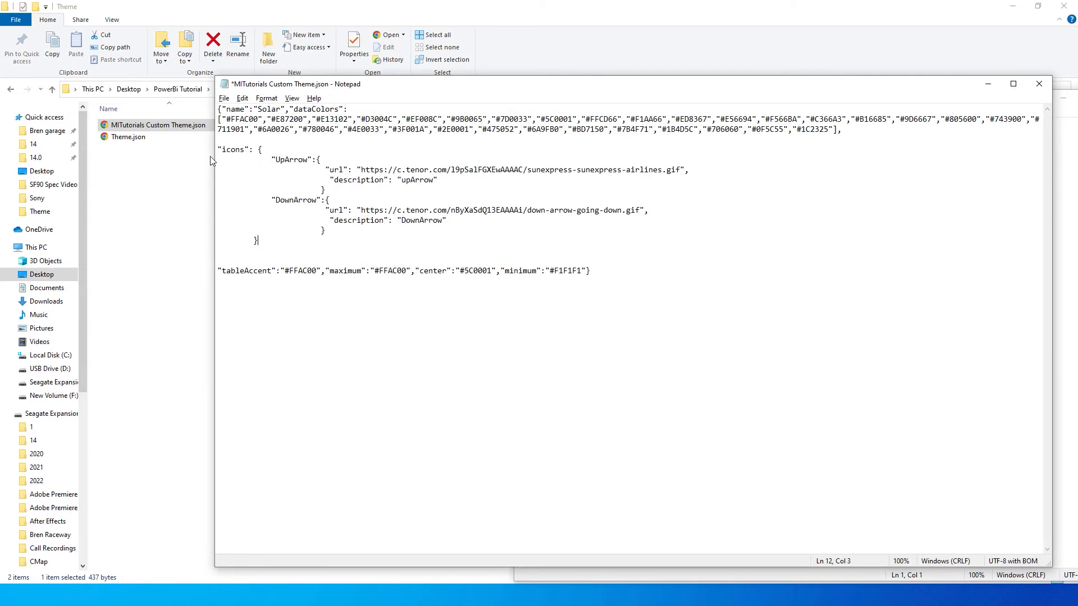
{"action": "left_click_drag", "start_coordinate": [219, 150], "coordinate": [308, 161]}
{"action": "left_click", "coordinate": [294, 170]}
{"action": "left_click", "coordinate": [452, 181]}
Switch to the Tenor page in Chrome, search for "up arrow" and find the yellow double-chevron GIF in the results
{"action": "key", "text": "alt+Tab"}
{"action": "key", "text": "alt+Tab"}
{"action": "key", "text": "alt+Tab"}
{"action": "key", "text": "alt+Tab"}
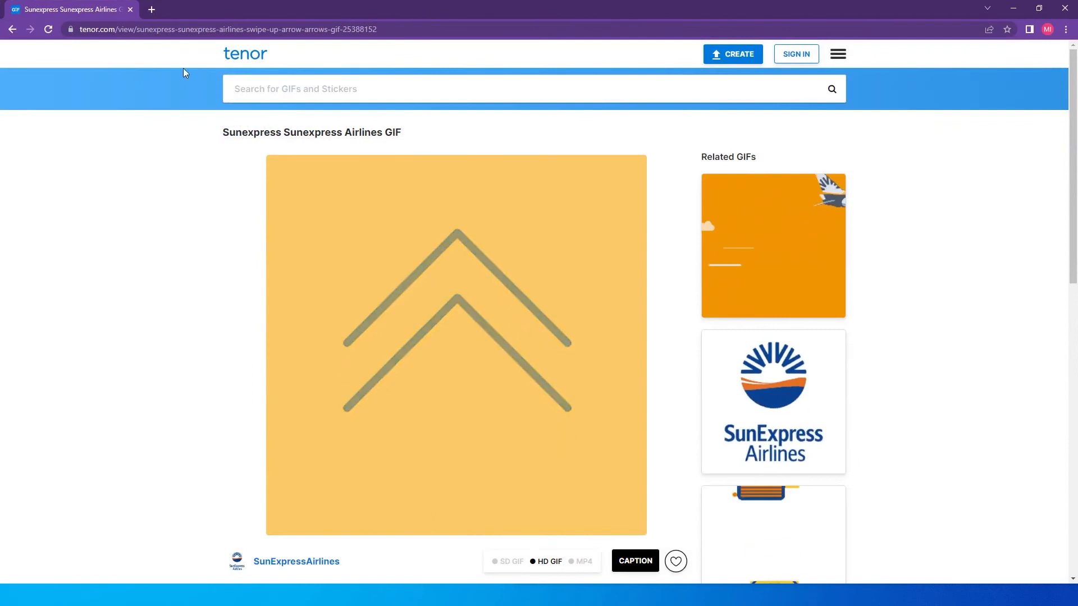
{"action": "left_click", "coordinate": [284, 90]}
{"action": "type", "text": "up arrow"}
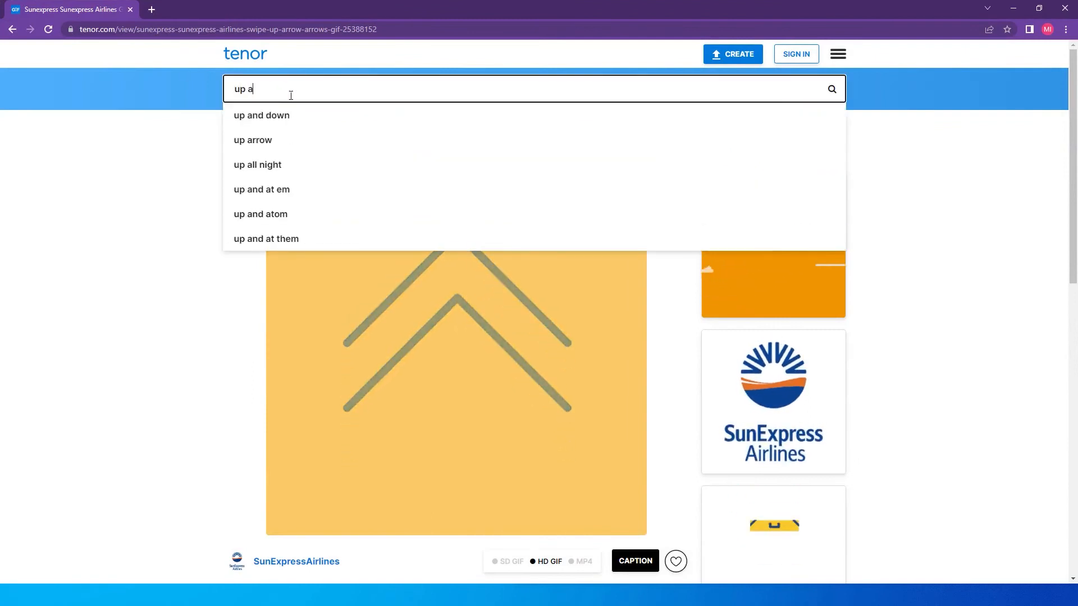
{"action": "key", "text": "Return"}
{"action": "scroll", "coordinate": [489, 341], "scroll_direction": "down", "scroll_amount": 20}
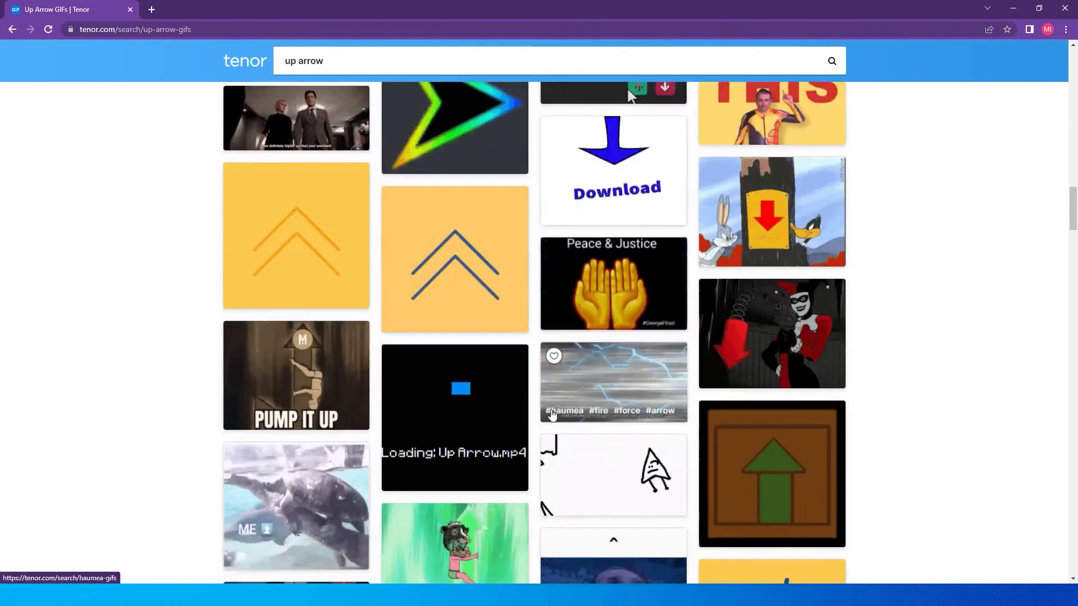
{"action": "scroll", "coordinate": [552, 414], "scroll_direction": "down", "scroll_amount": 2}
Open the yellow double-chevron SunExpress Airlines GIF and copy its image address
{"action": "left_click", "coordinate": [450, 160]}
{"action": "right_click", "coordinate": [428, 276]}
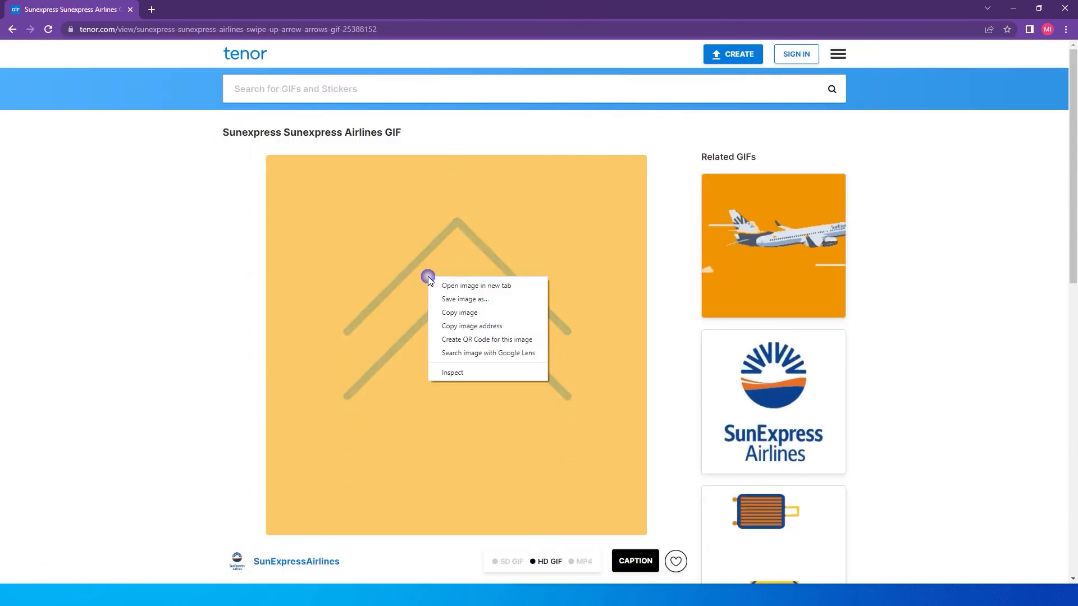
{"action": "left_click", "coordinate": [476, 330]}
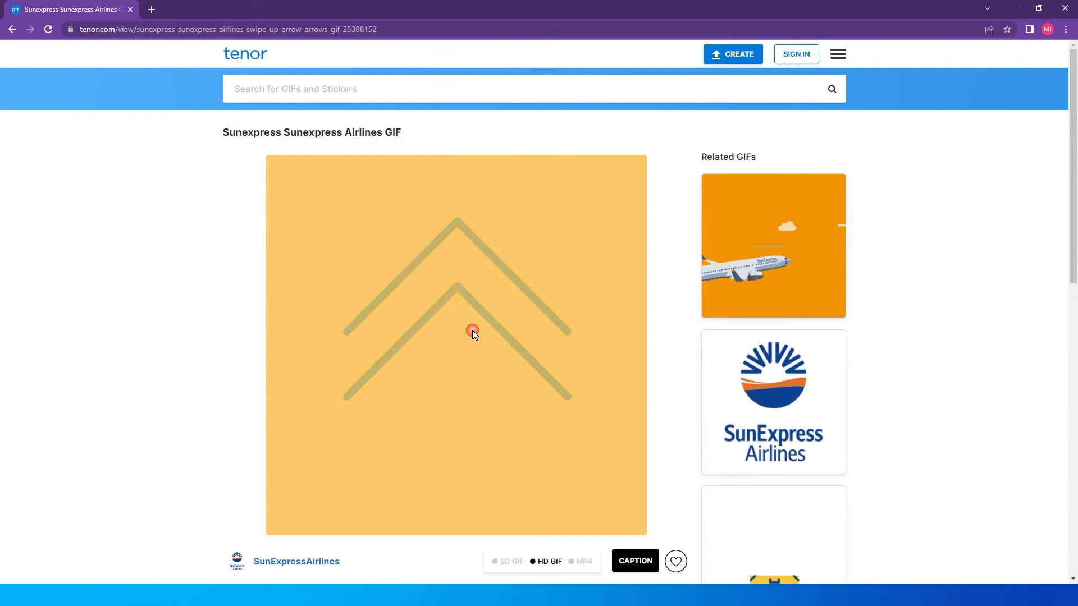
Return to the theme file in Notepad and replace the UpArrow url value with the copied image address
{"action": "key", "text": "alt+Tab"}
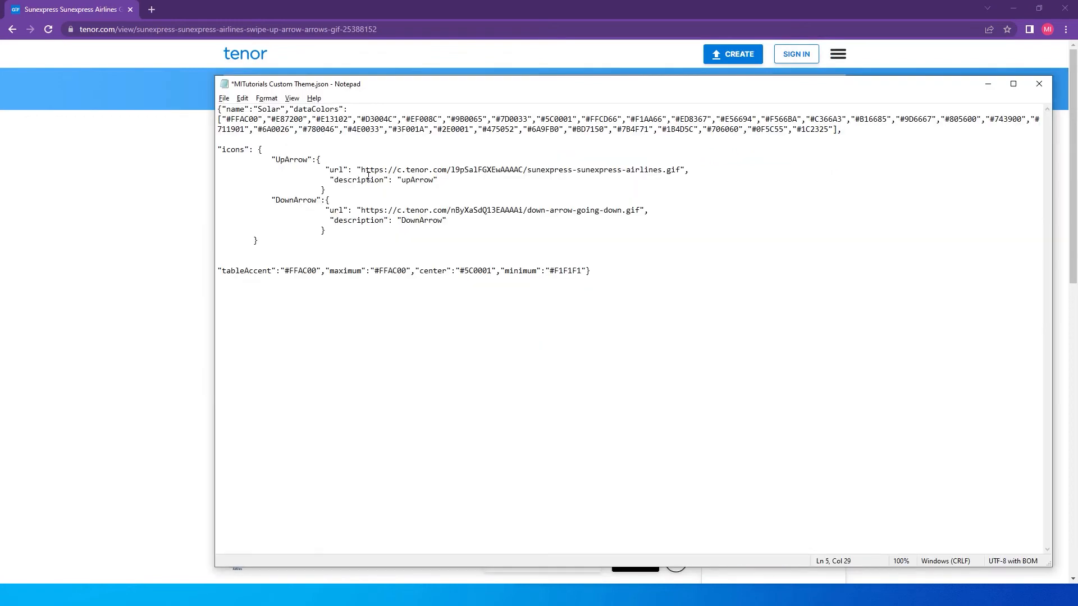
{"action": "left_click_drag", "start_coordinate": [361, 170], "coordinate": [684, 174]}
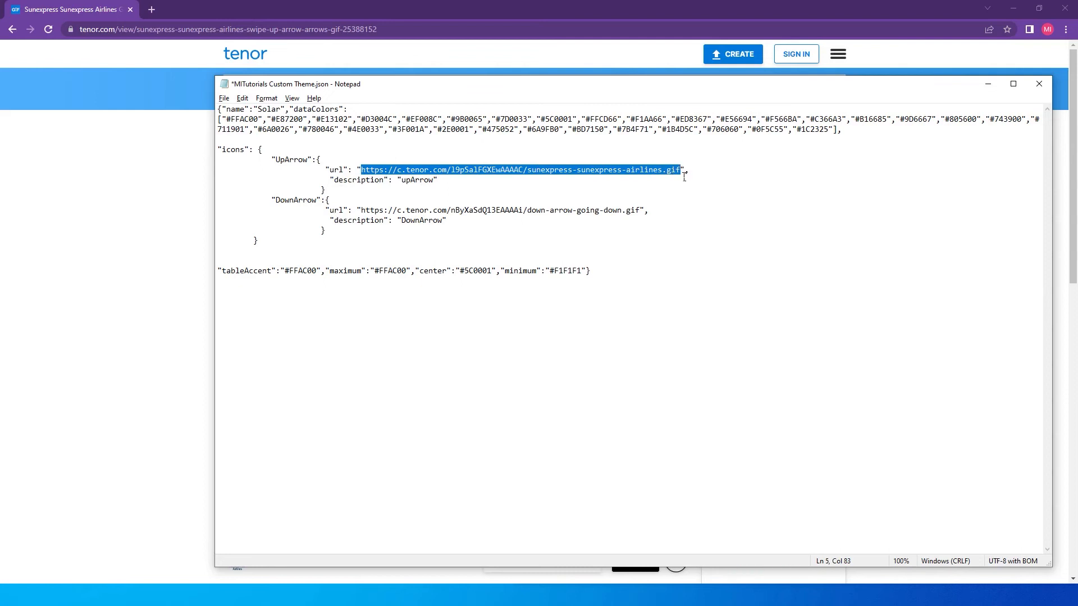
{"action": "key", "text": "ctrl+v"}
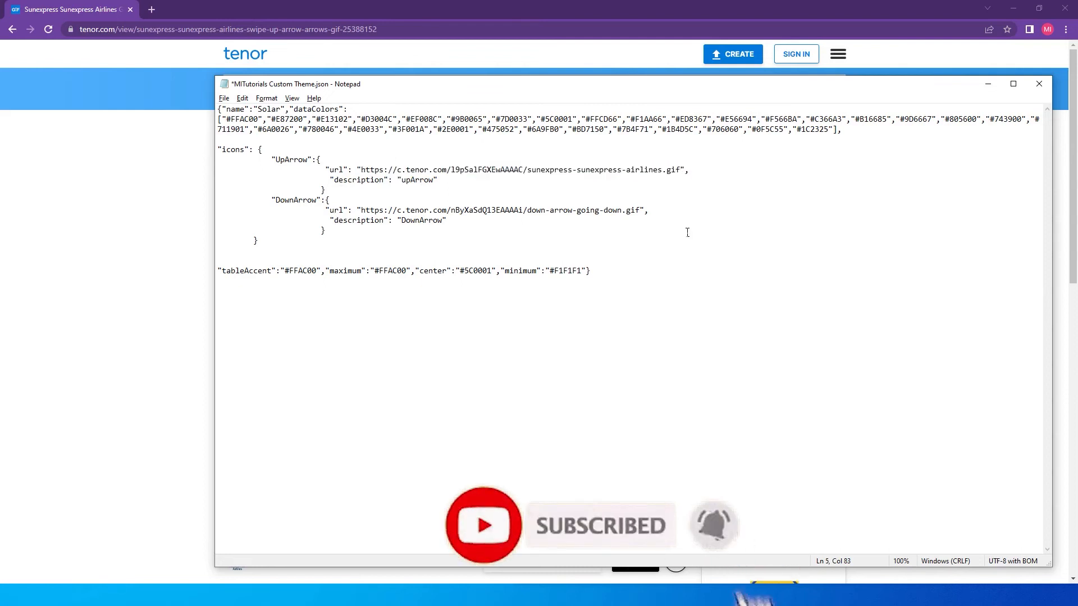
Examine the UpArrow description and the DownArrow entry's name and description in the icons block
{"action": "key", "text": "shift+Right"}
{"action": "key", "text": "shift+Right"}
{"action": "key", "text": "shift+Right"}
{"action": "key", "text": "shift+Right"}
{"action": "key", "text": "shift+Right"}
{"action": "key", "text": "shift+Right"}
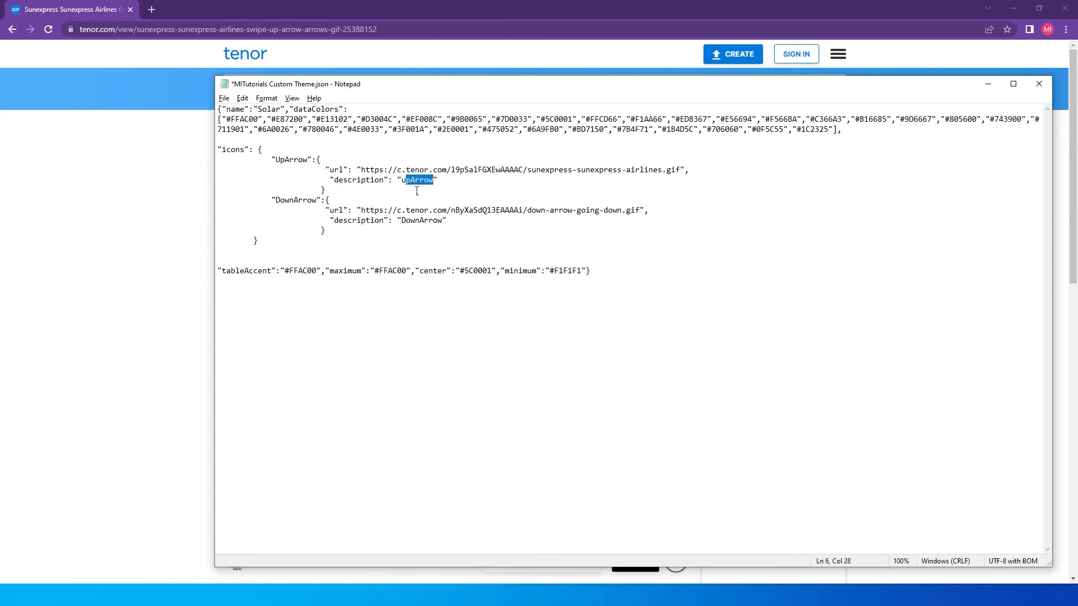
{"action": "double_click", "coordinate": [292, 201]}
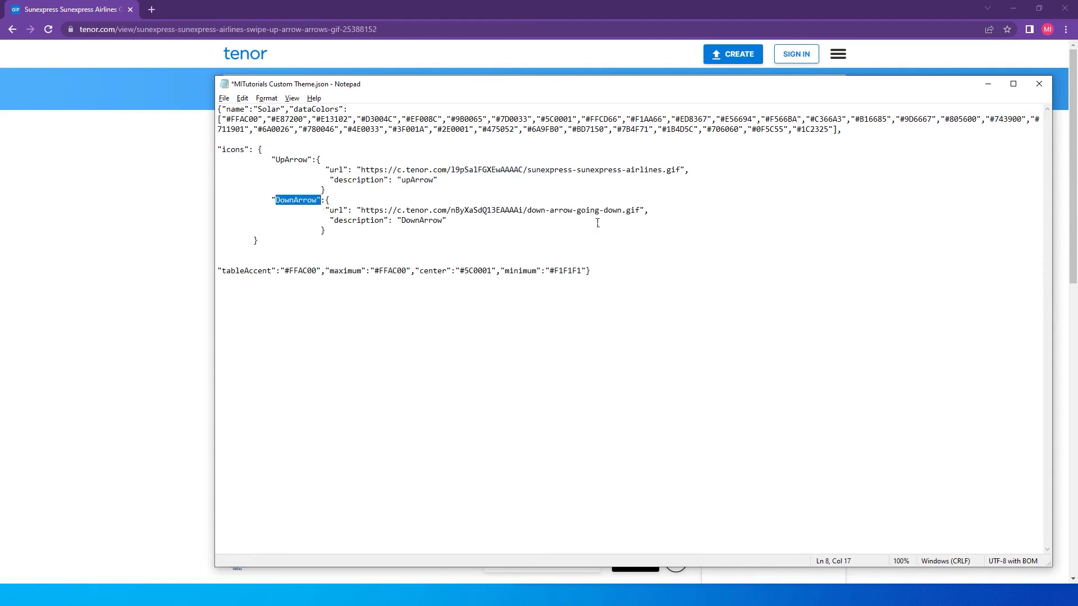
{"action": "left_click_drag", "start_coordinate": [339, 222], "coordinate": [450, 224]}
{"action": "left_click", "coordinate": [452, 224]}
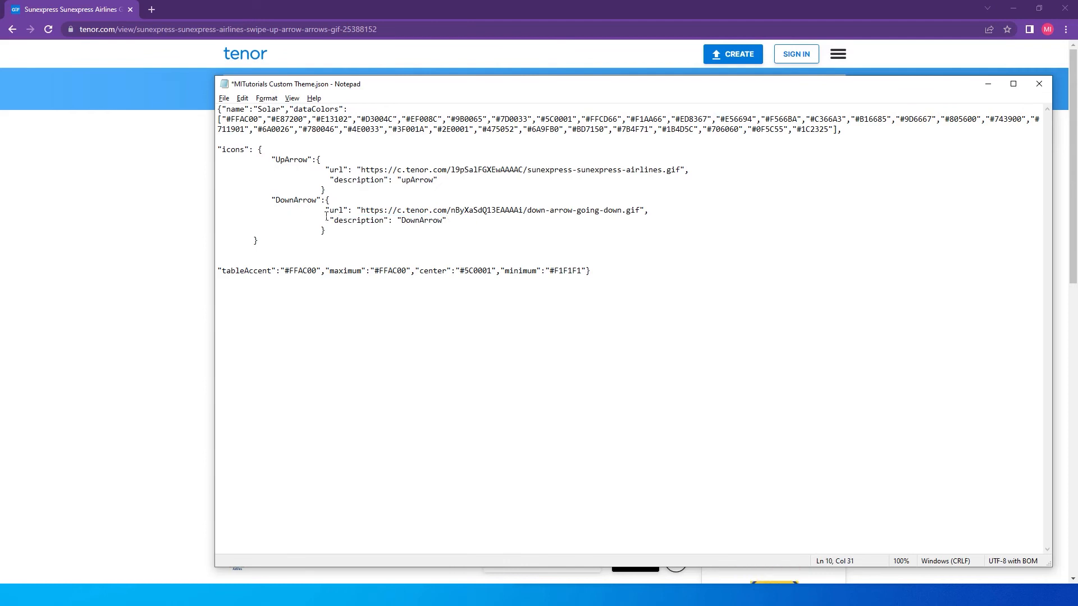
Try duplicating the DownArrow block on a new line beneath the original, and undo the copy
{"action": "left_click_drag", "start_coordinate": [271, 201], "coordinate": [360, 233]}
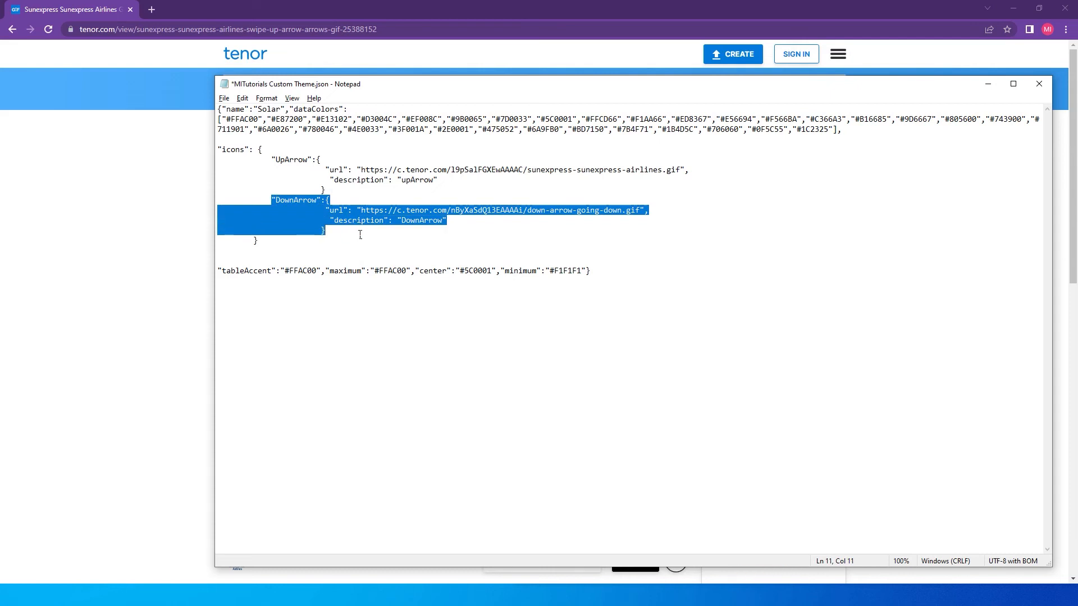
{"action": "left_click", "coordinate": [337, 234]}
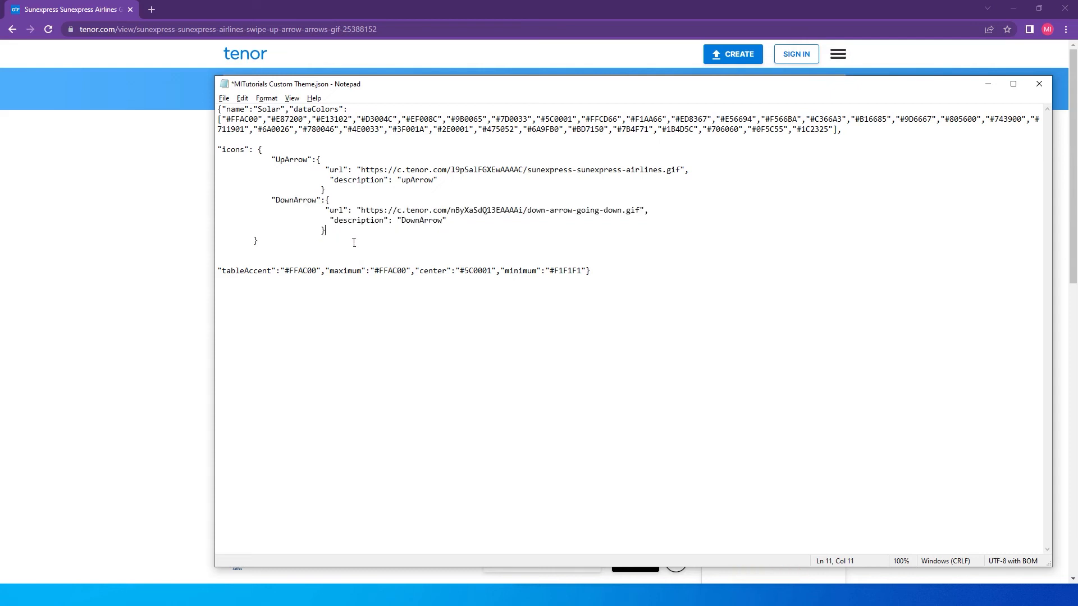
{"action": "key", "text": "Return"}
{"action": "key", "text": "ctrl+v"}
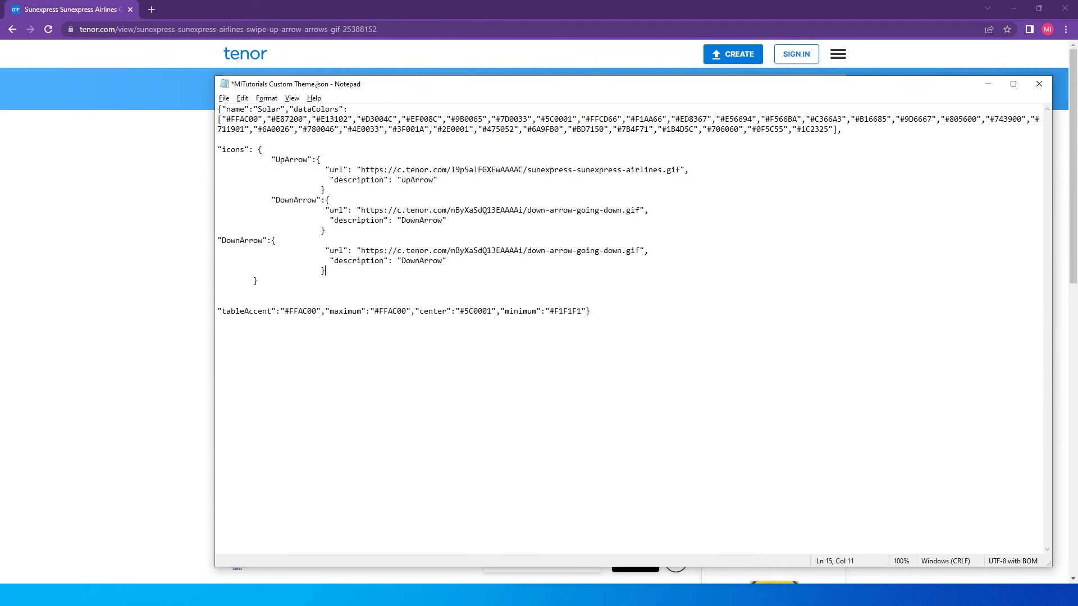
{"action": "key", "text": "ctrl+z"}
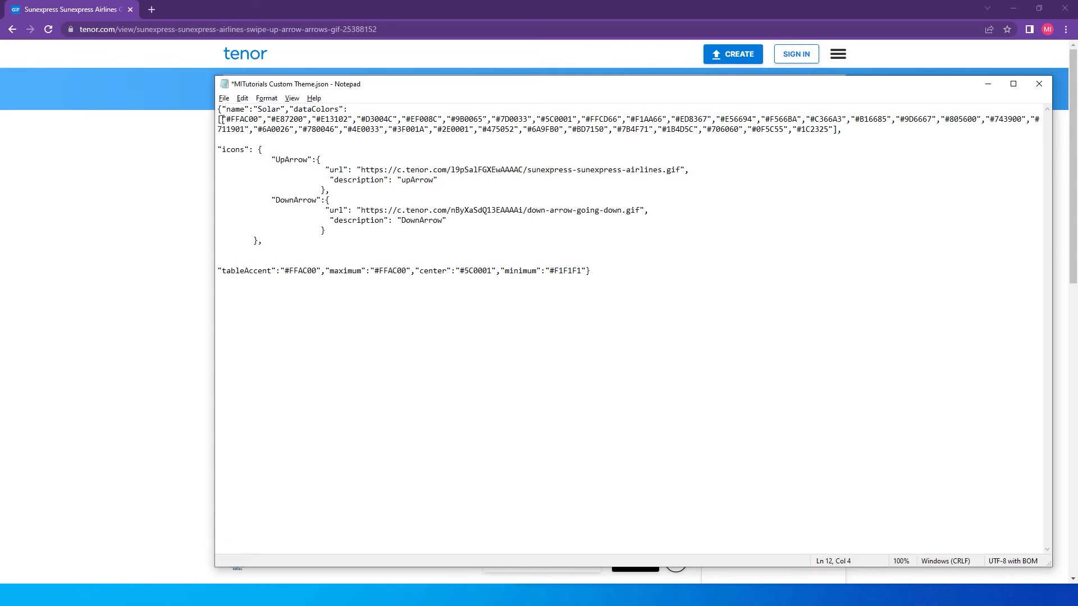
Save the edited MITutorials Custom Theme.json file
{"action": "left_click", "coordinate": [225, 109]}
{"action": "left_click", "coordinate": [223, 98]}
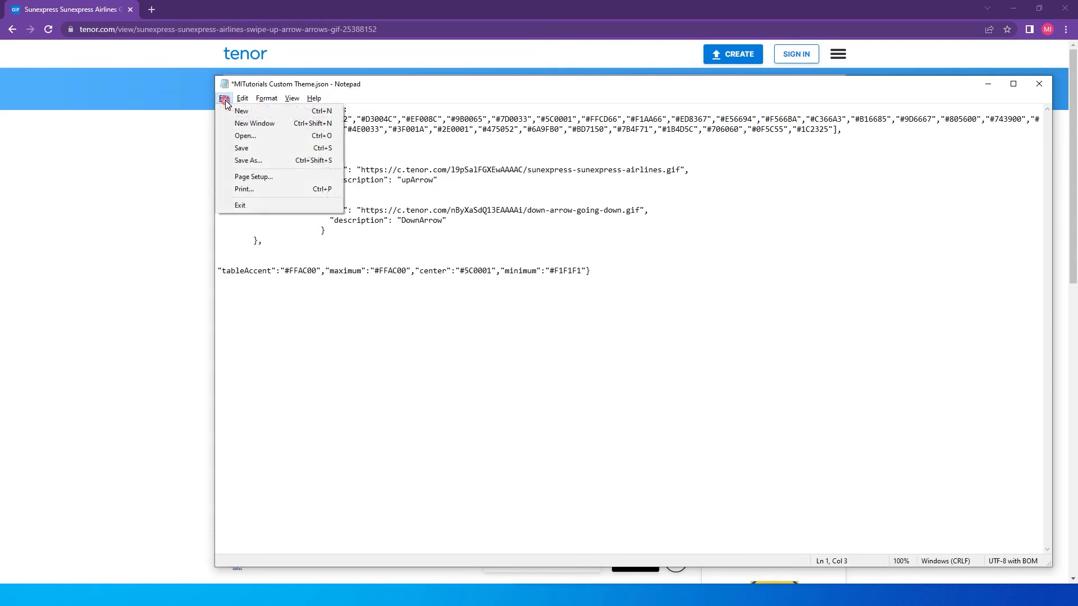
{"action": "left_click", "coordinate": [250, 149]}
Switch back to Power BI Desktop and import MITutorials Custom Theme.json as the report theme
{"action": "key", "text": "alt+Tab"}
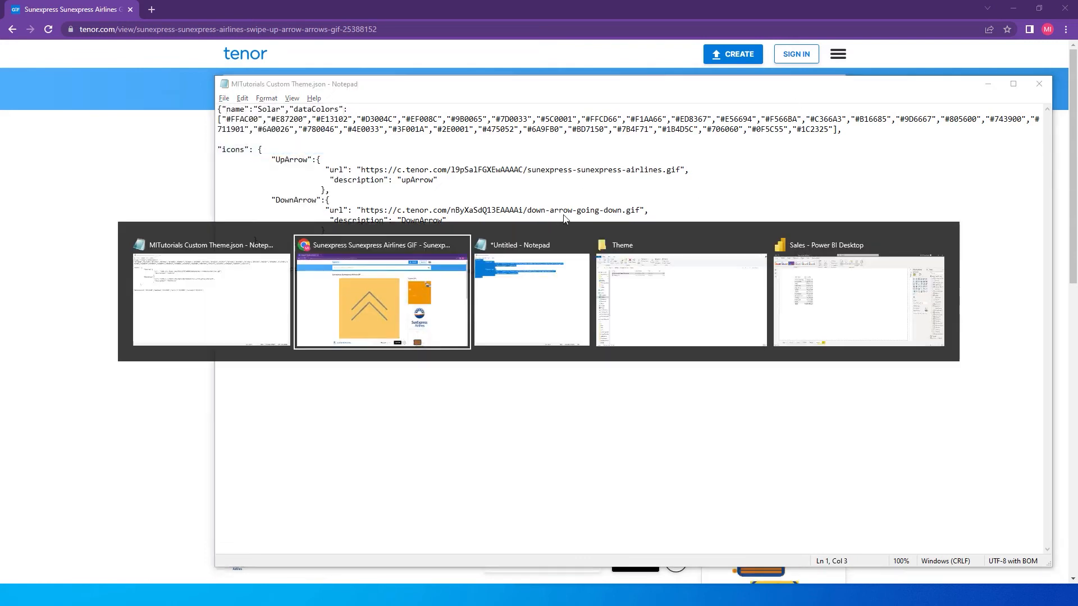
{"action": "key", "text": "alt+Tab"}
{"action": "key", "text": "alt+Tab"}
{"action": "key", "text": "alt+Tab"}
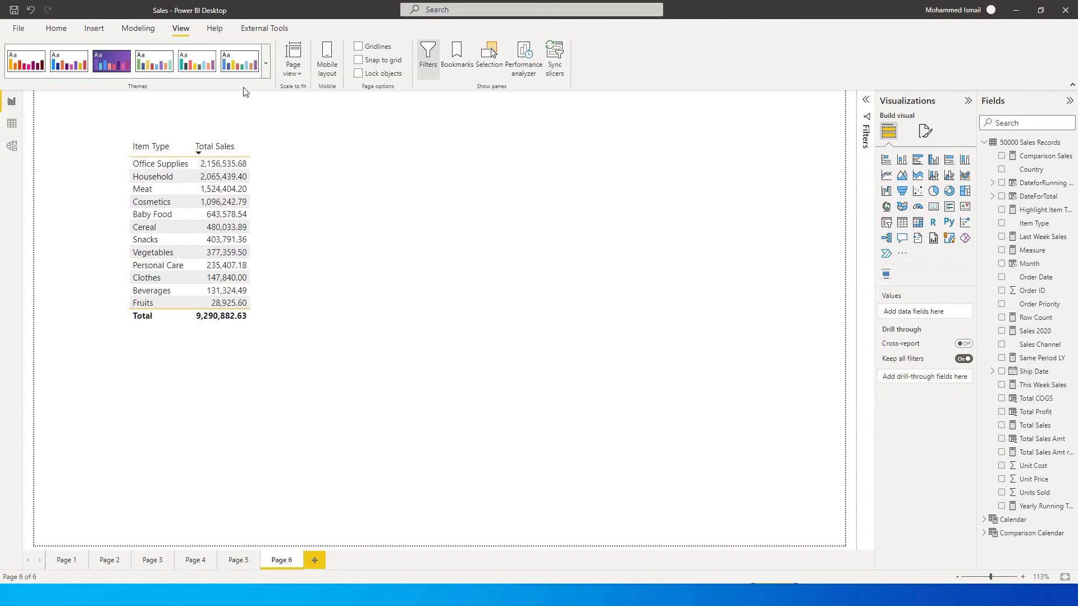
{"action": "left_click", "coordinate": [265, 59]}
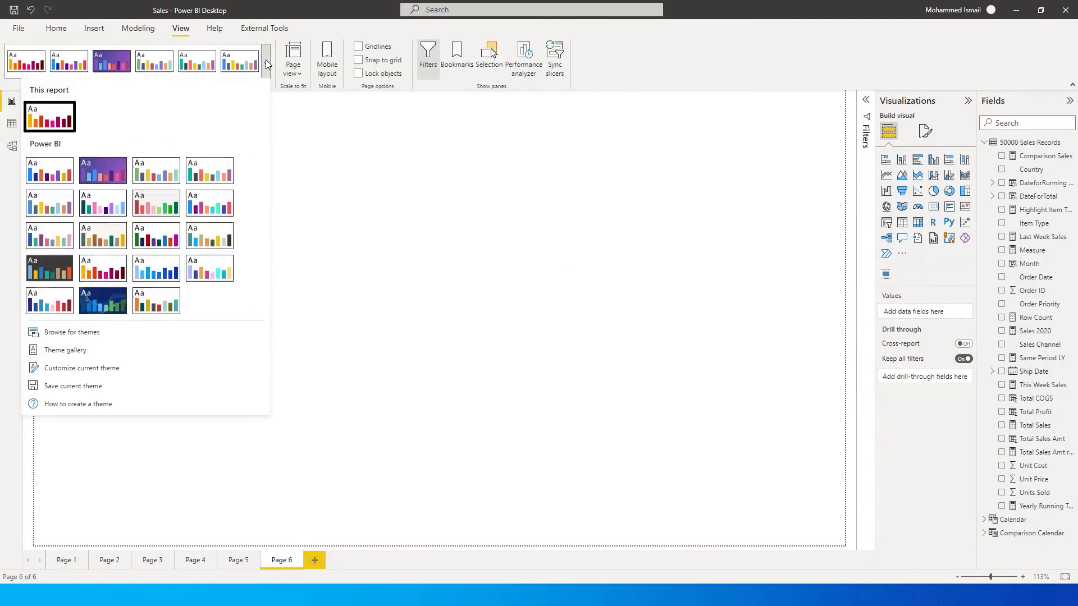
{"action": "left_click", "coordinate": [82, 336]}
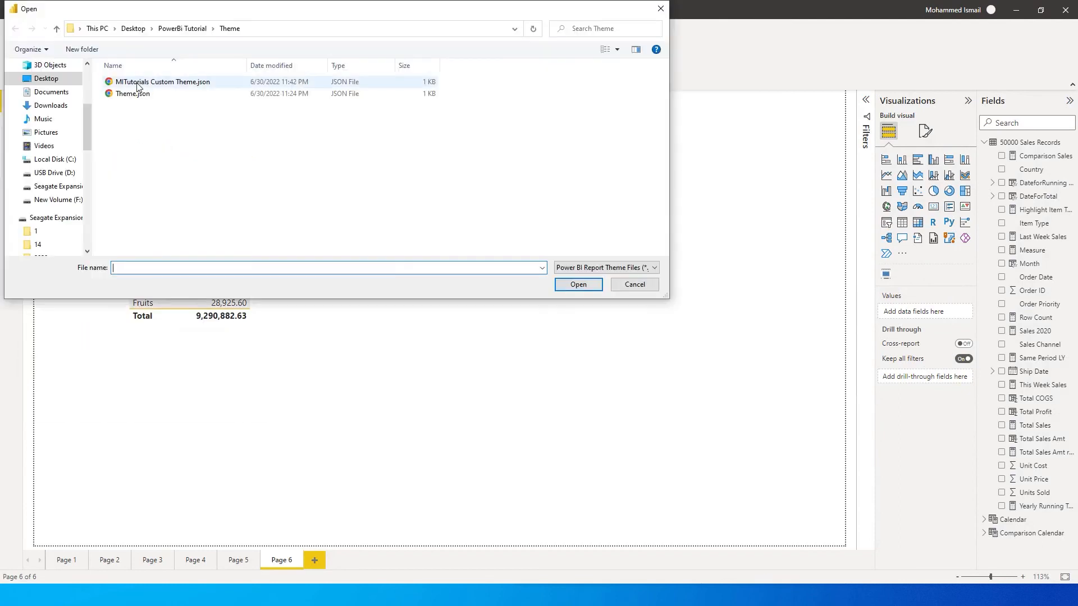
{"action": "double_click", "coordinate": [137, 82]}
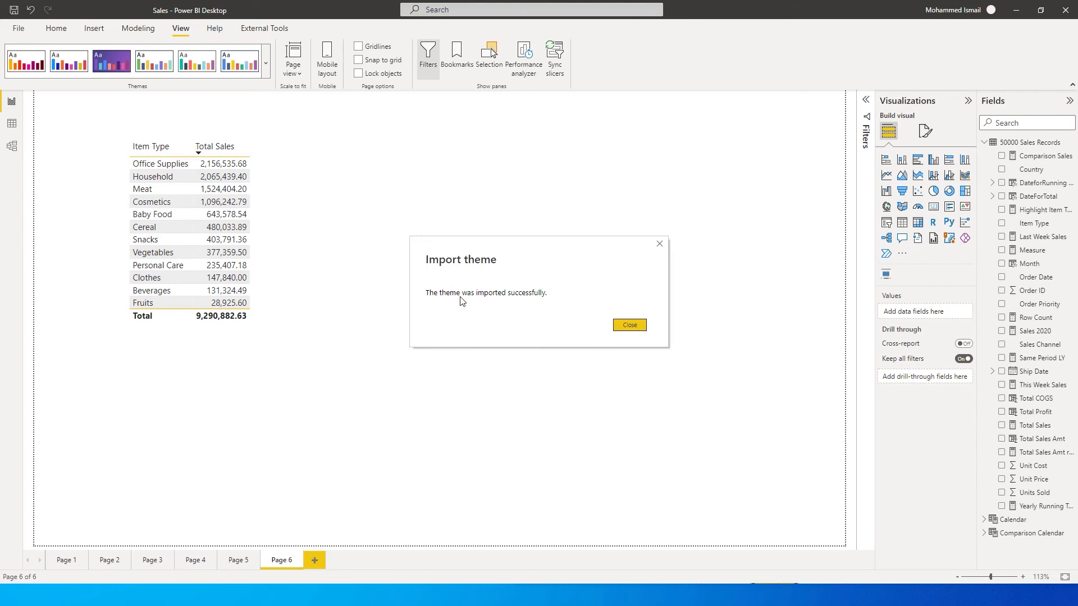
Dismiss the theme import confirmation and open the icon conditional formatting for Total Sales in the item type table
{"action": "left_click", "coordinate": [629, 326]}
{"action": "left_click", "coordinate": [322, 222]}
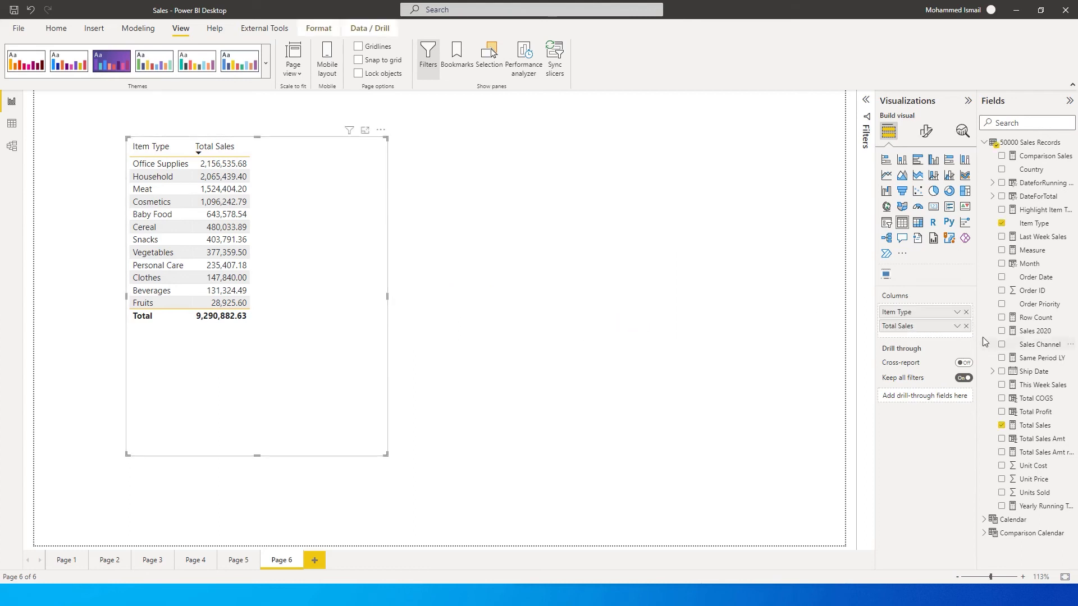
{"action": "left_click", "coordinate": [957, 327]}
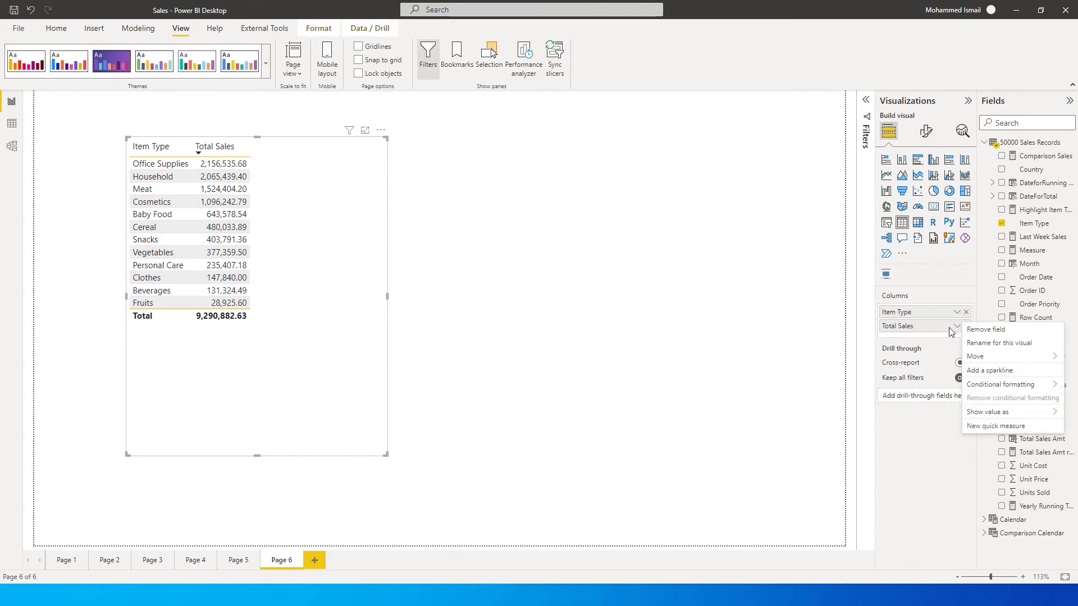
{"action": "mouse_move", "coordinate": [996, 387]}
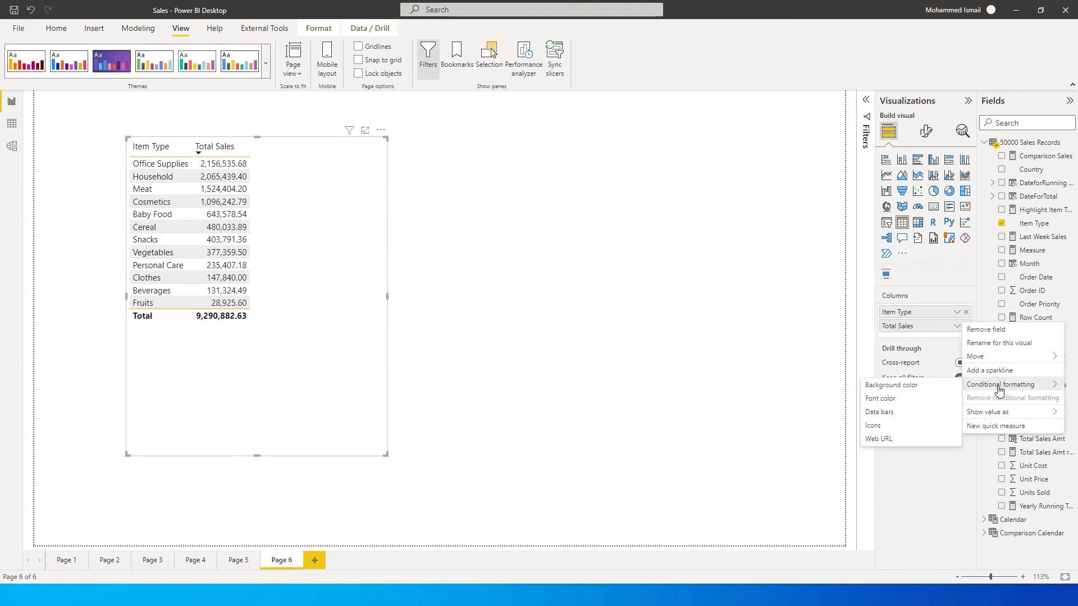
{"action": "left_click", "coordinate": [878, 426]}
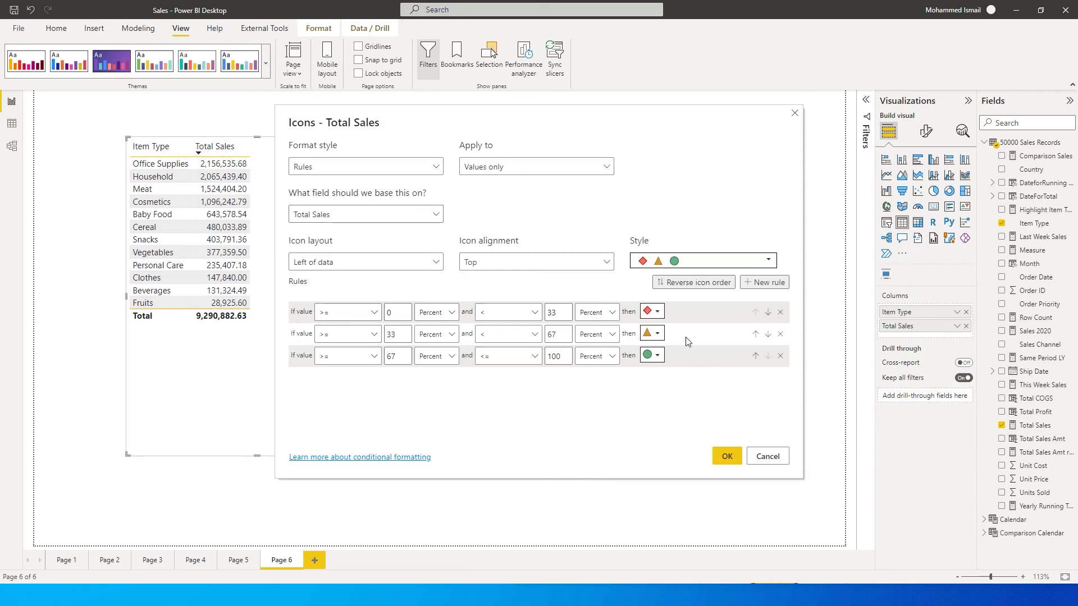
Set the first icon rule's lower bound type to Number, assign it the custom orange up arrow icon, and apply the rules
{"action": "left_click", "coordinate": [442, 313]}
{"action": "left_click", "coordinate": [446, 332]}
{"action": "left_click", "coordinate": [658, 312]}
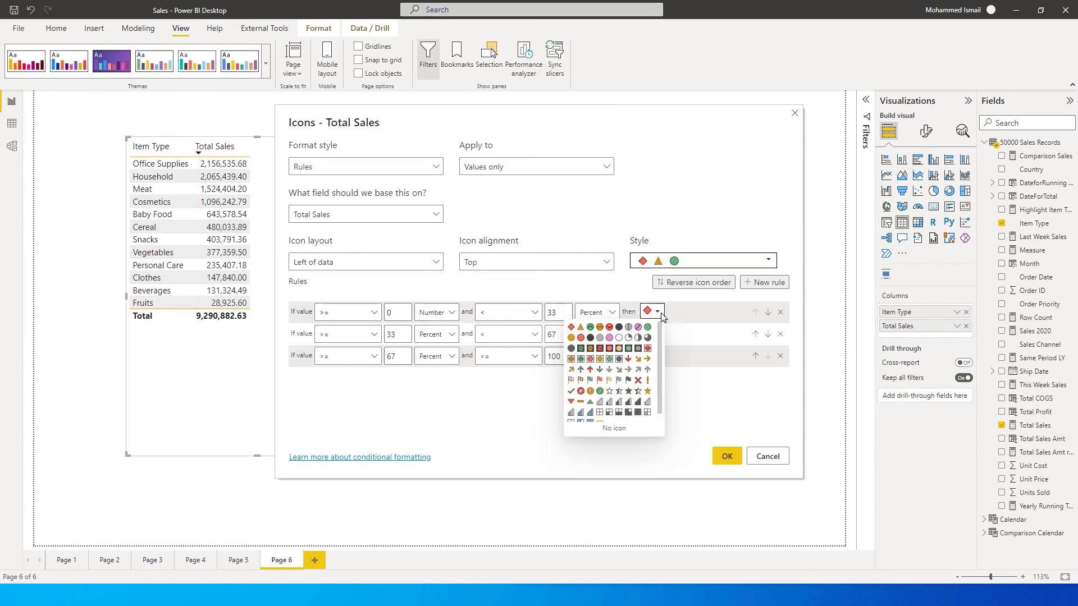
{"action": "left_click", "coordinate": [657, 312]}
{"action": "left_click", "coordinate": [657, 313]}
{"action": "left_click_drag", "start_coordinate": [658, 334], "coordinate": [659, 369]}
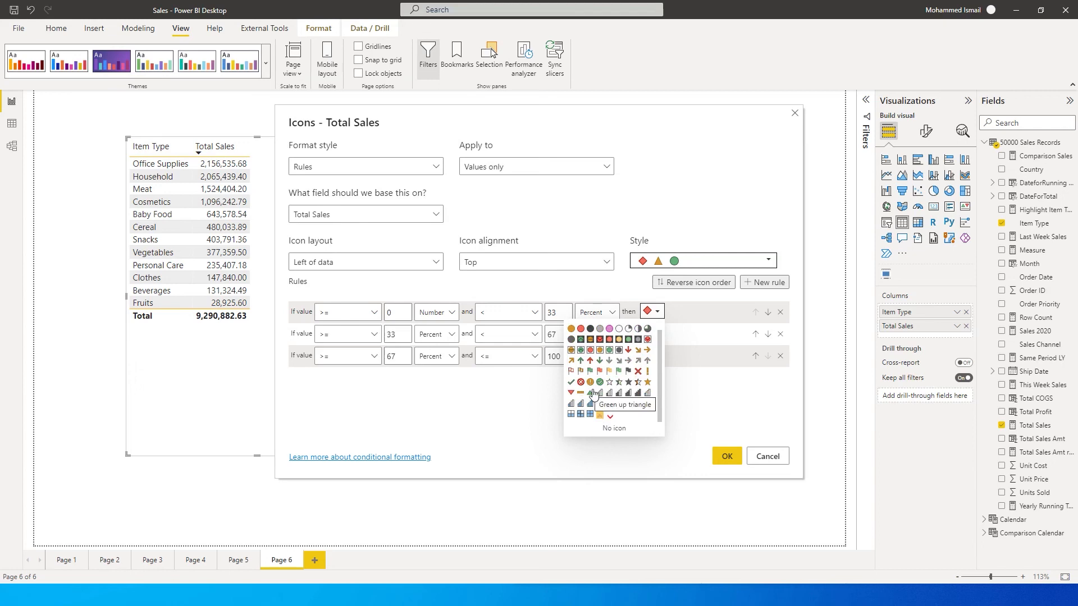
{"action": "left_click", "coordinate": [599, 415]}
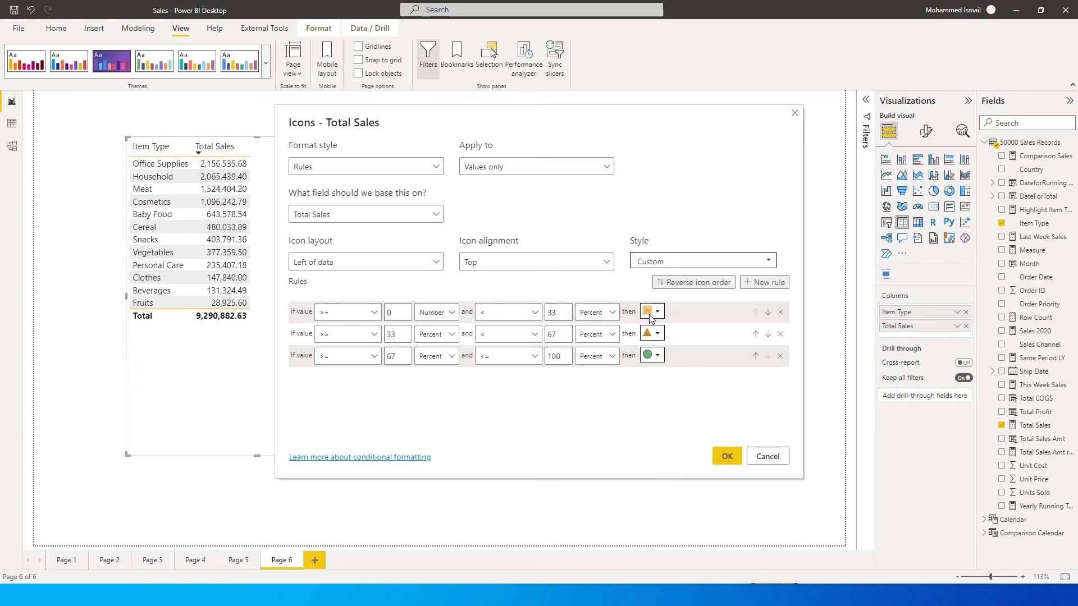
{"action": "left_click", "coordinate": [725, 456]}
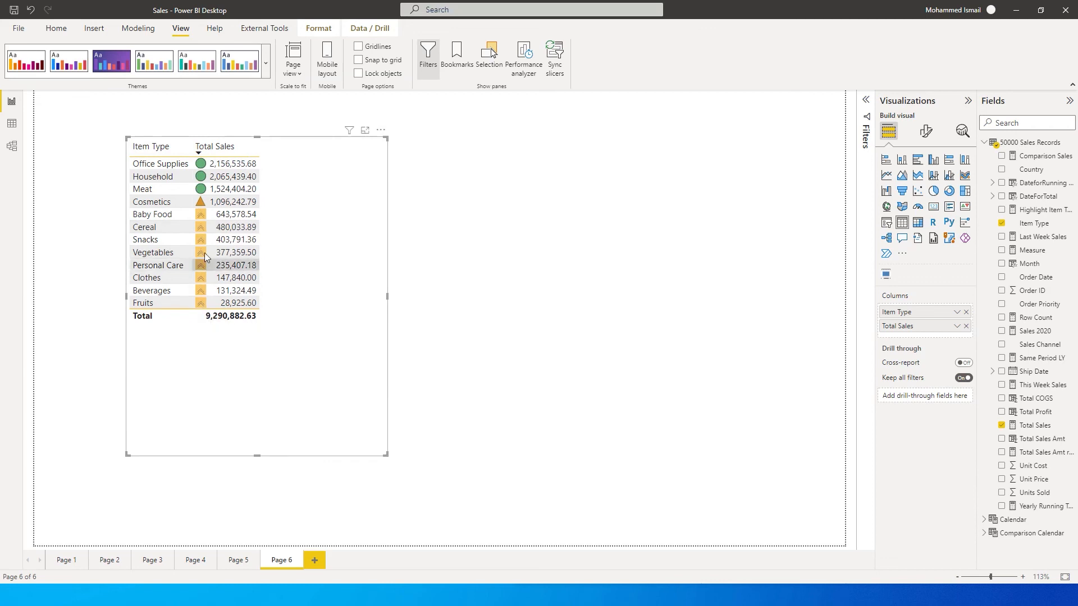
Reopen the Total Sales icon rules and set the second rule's lower bound to 0 as a Number
{"action": "left_click", "coordinate": [957, 326]}
{"action": "mouse_move", "coordinate": [999, 399]}
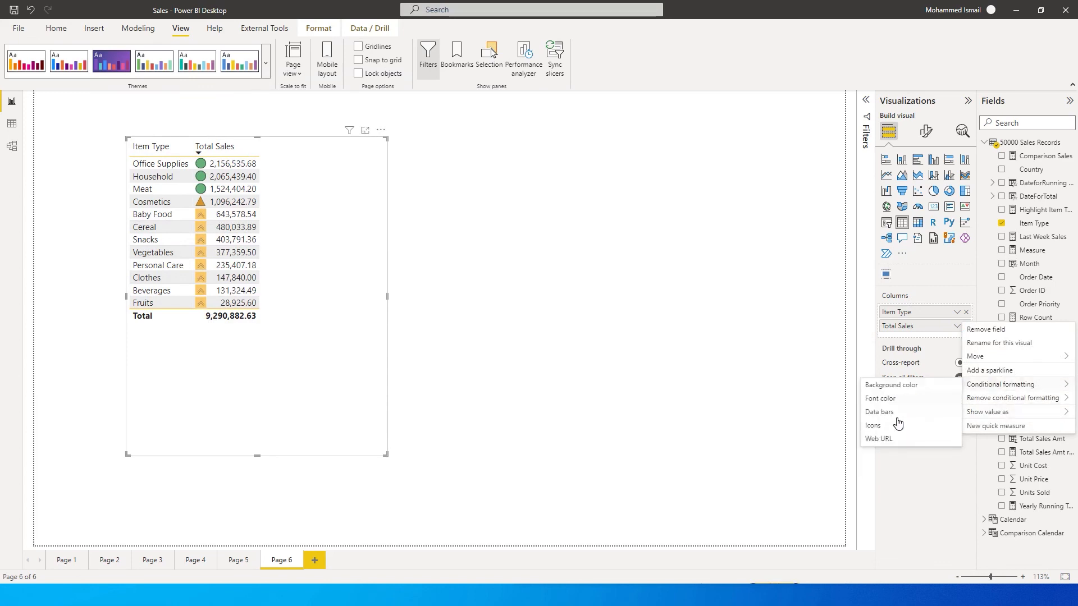
{"action": "left_click", "coordinate": [895, 425]}
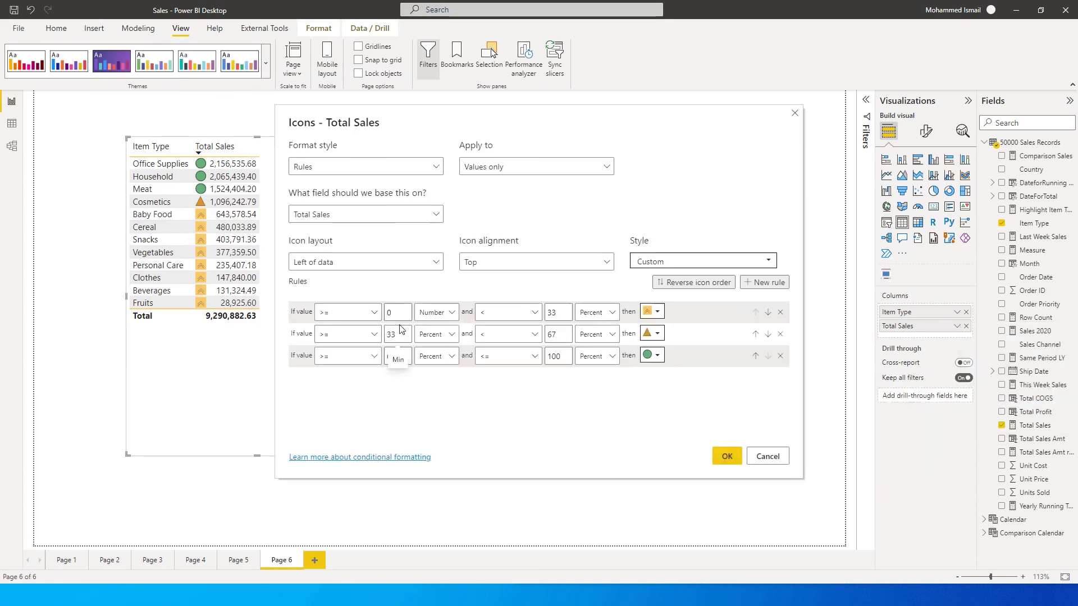
{"action": "left_click", "coordinate": [412, 354]}
{"action": "left_click_drag", "start_coordinate": [405, 334], "coordinate": [381, 339]}
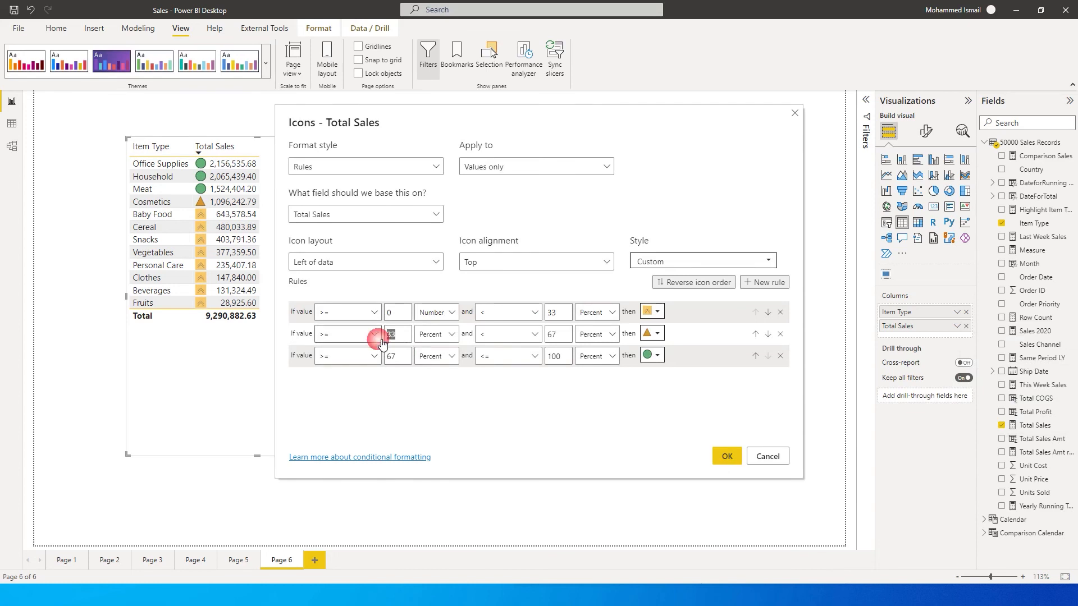
{"action": "left_click", "coordinate": [451, 334]}
{"action": "left_click", "coordinate": [432, 349]}
Set the second rule's upper condition to <= 30000 as a Number
{"action": "left_click", "coordinate": [530, 334]}
{"action": "left_click", "coordinate": [499, 378]}
{"action": "double_click", "coordinate": [539, 335]}
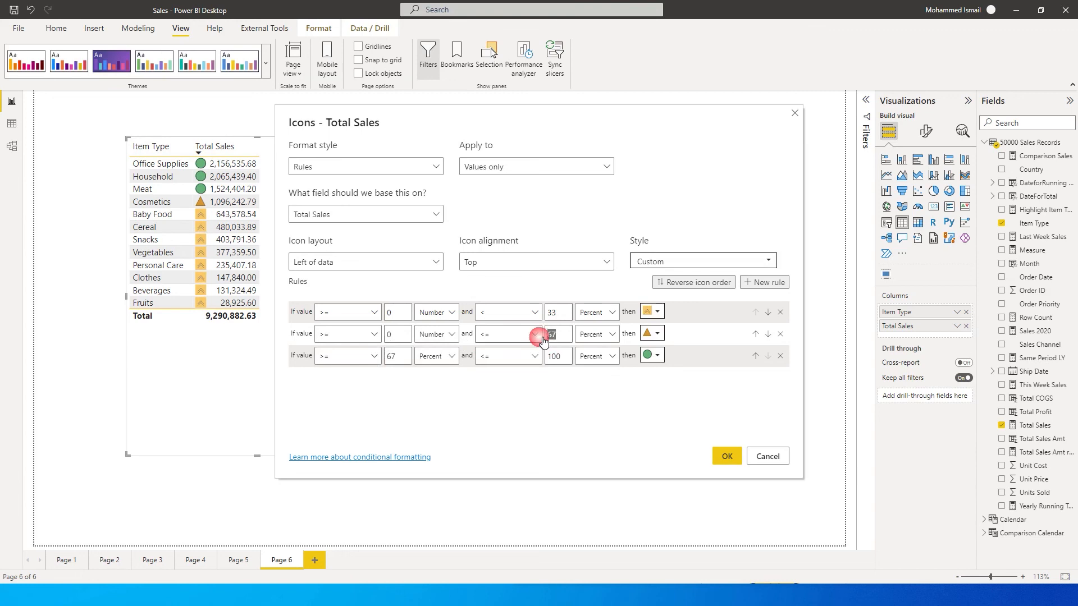
{"action": "type", "text": "30000"}
{"action": "left_click", "coordinate": [609, 334]}
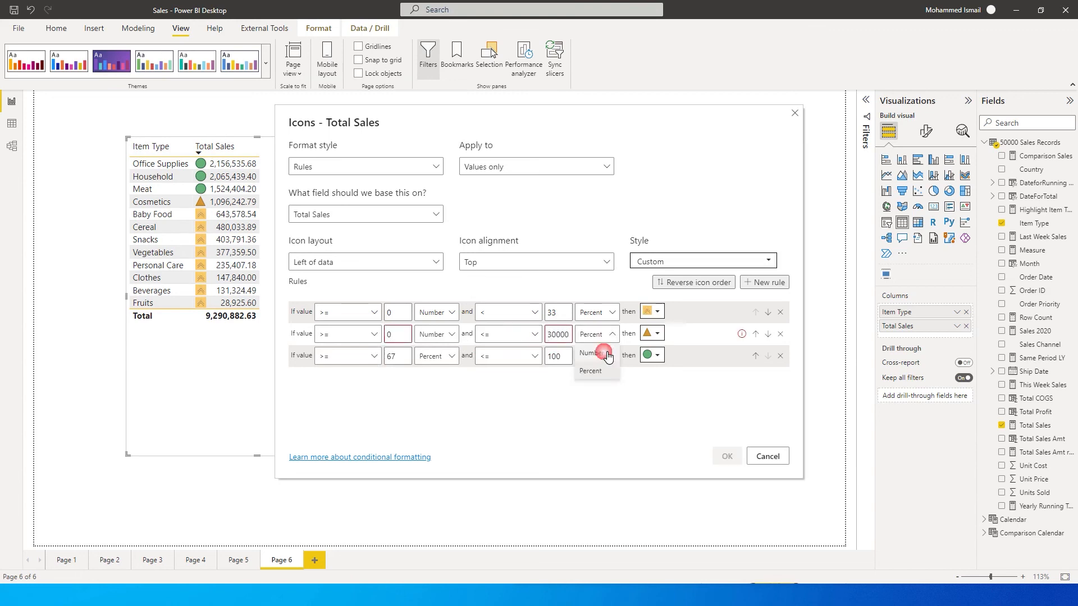
{"action": "left_click", "coordinate": [611, 358]}
Assign the custom red down arrow icon to the second rule and apply the icon formatting
{"action": "left_click", "coordinate": [657, 333]}
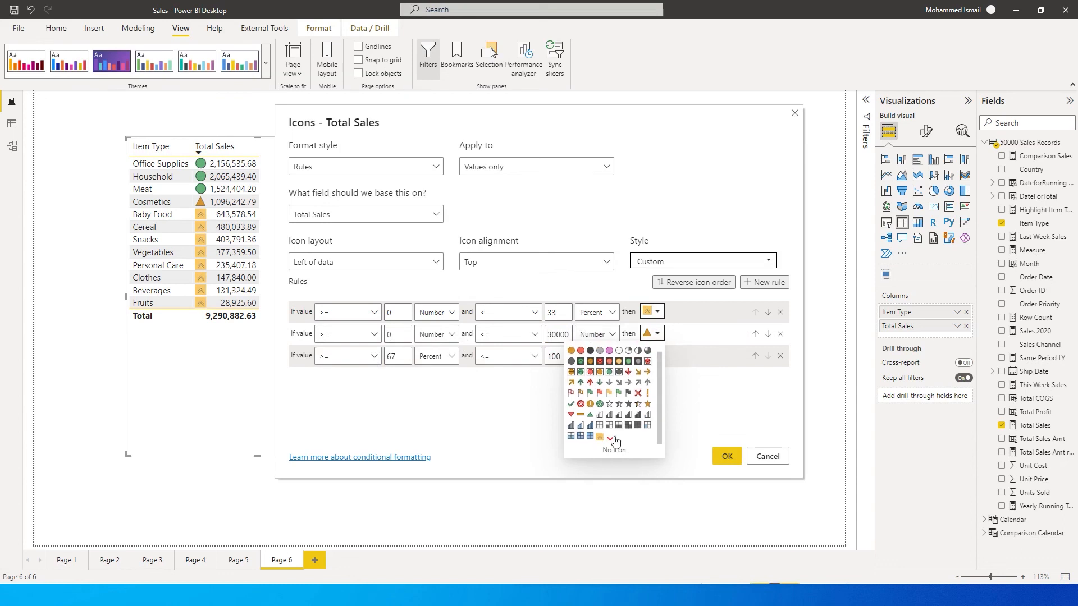
{"action": "left_click", "coordinate": [611, 438]}
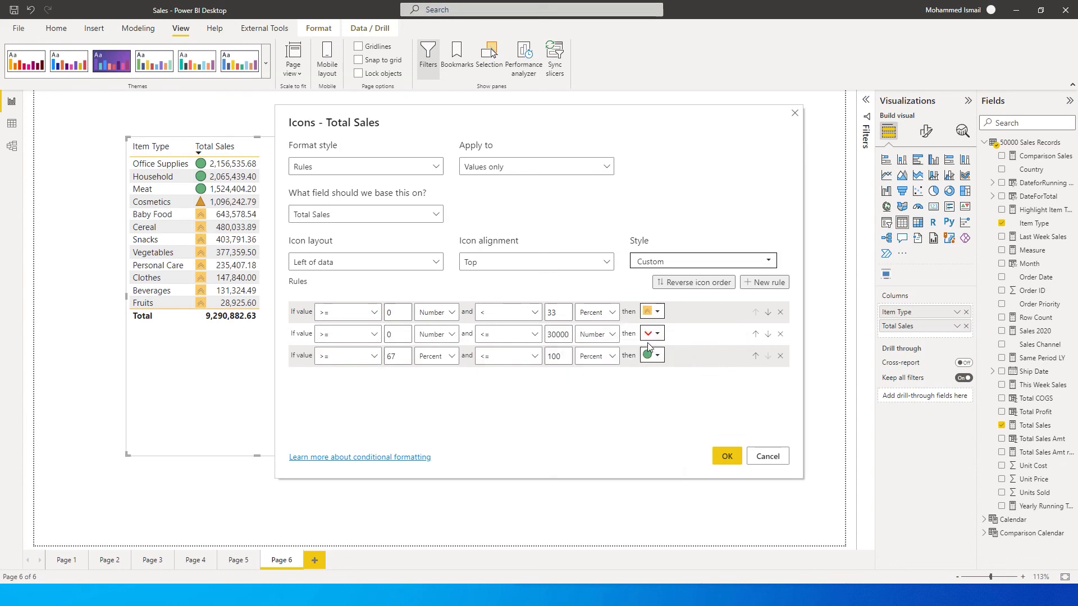
{"action": "left_click", "coordinate": [727, 456]}
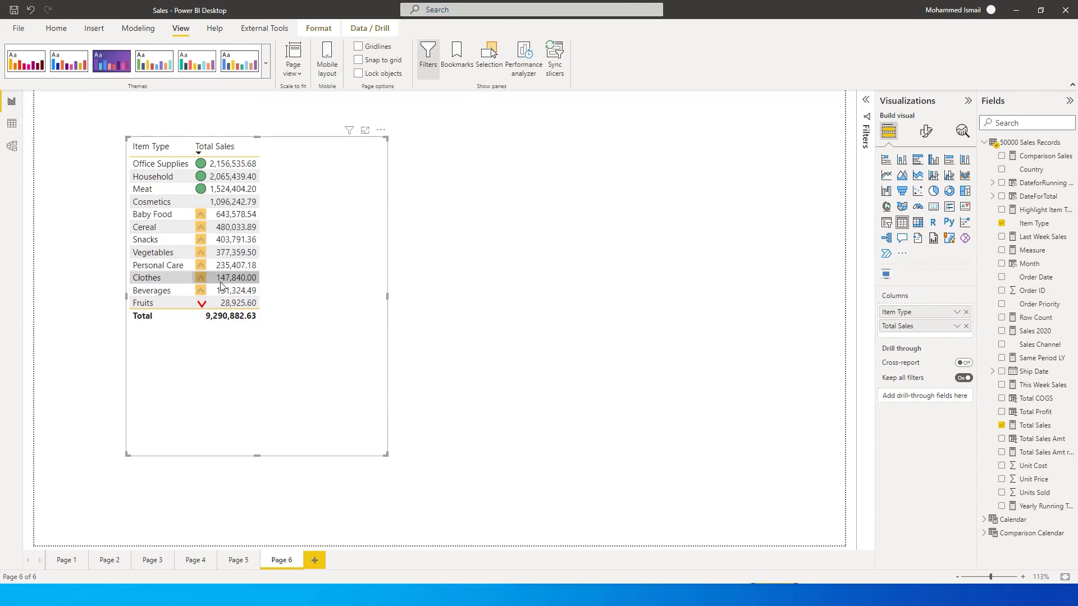
Examine the custom arrow icons in the table's Total Sales column up close, from Office Supplies down to Fruits
{"action": "left_click_drag", "start_coordinate": [993, 578], "coordinate": [1004, 577]}
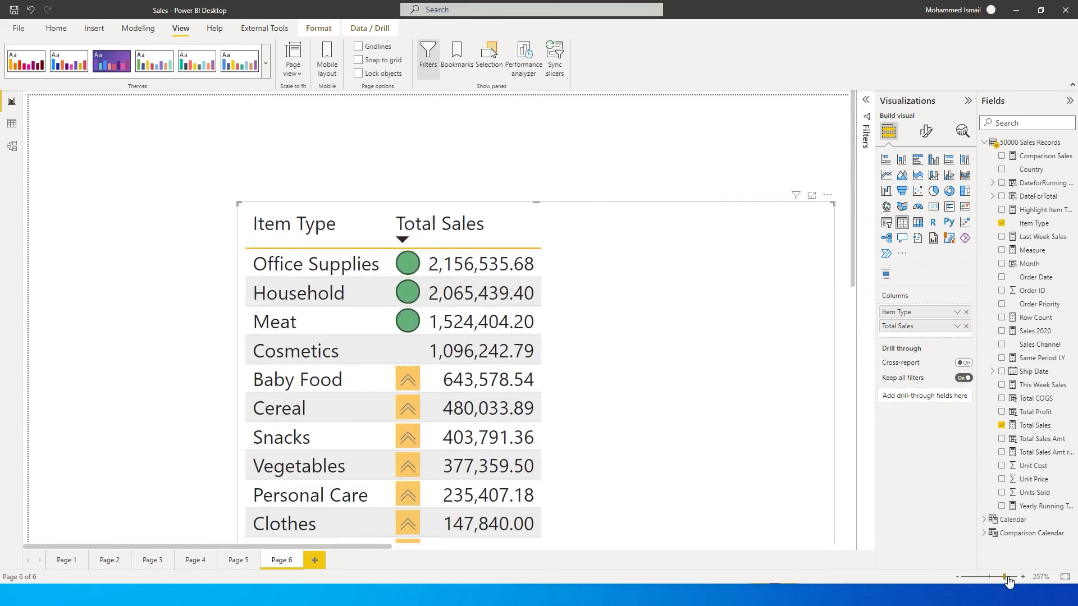
{"action": "left_click_drag", "start_coordinate": [850, 200], "coordinate": [854, 286]}
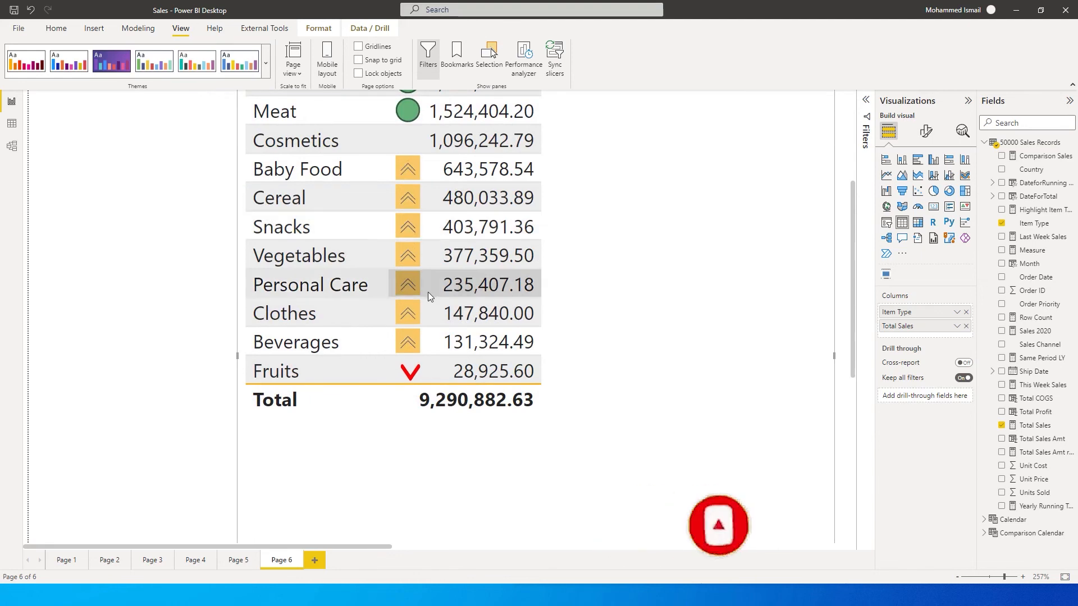
{"action": "scroll", "coordinate": [428, 292], "scroll_direction": "up", "scroll_amount": 2}
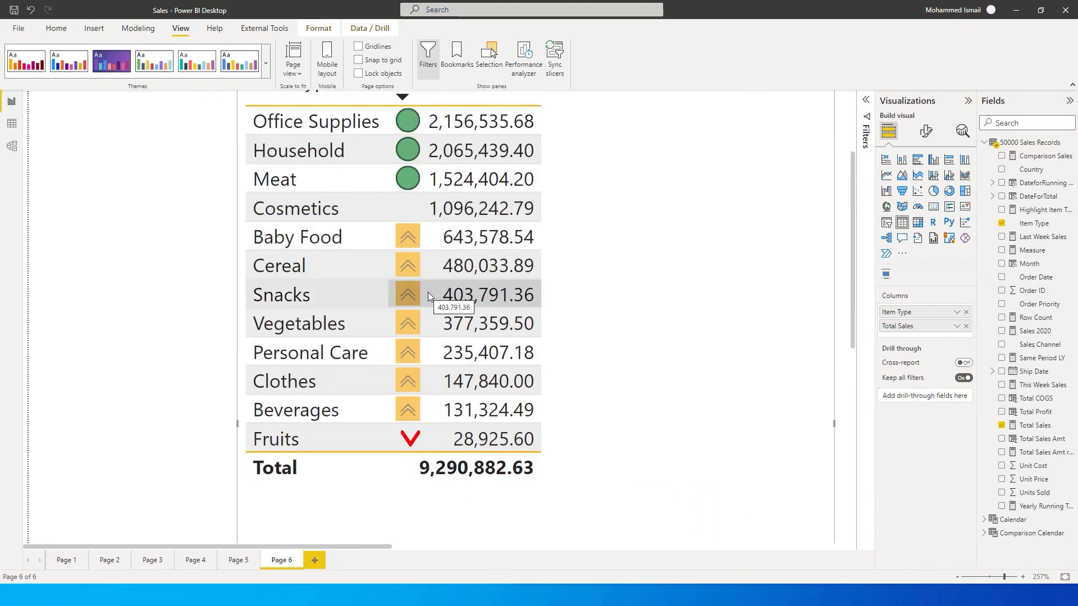